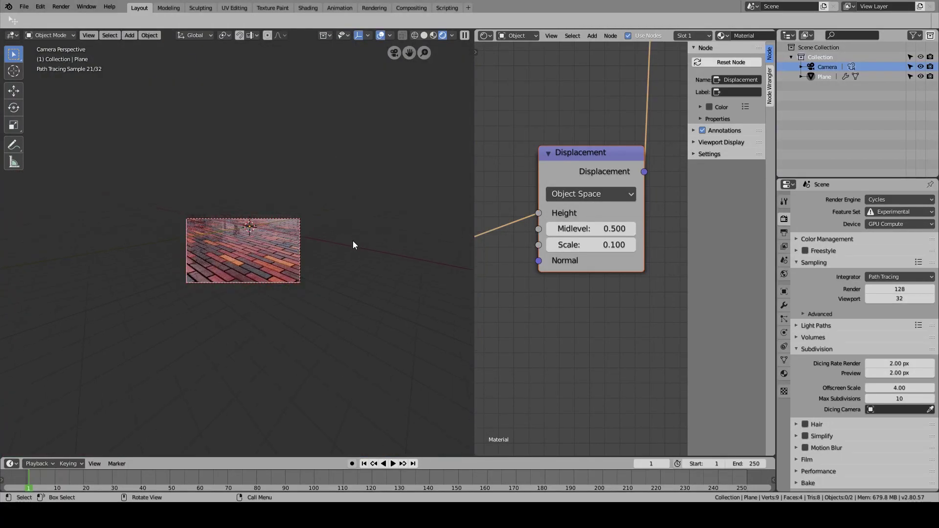
Examine the displaced brick plane's relief from several distances outside the camera, and return to a closer camera view.
key(KP_0)
middle_drag(347, 247, 249, 258)
scroll(268, 260, up, 6)
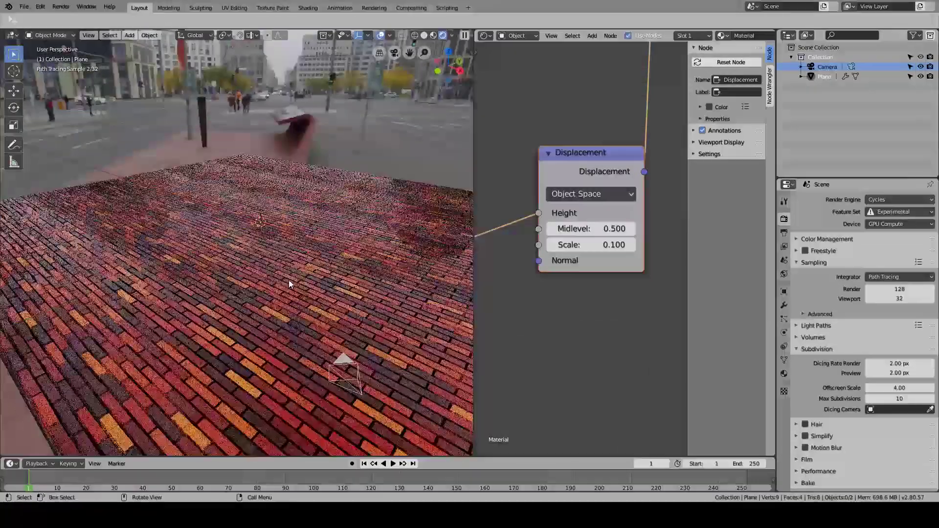
scroll(286, 288, down, 4)
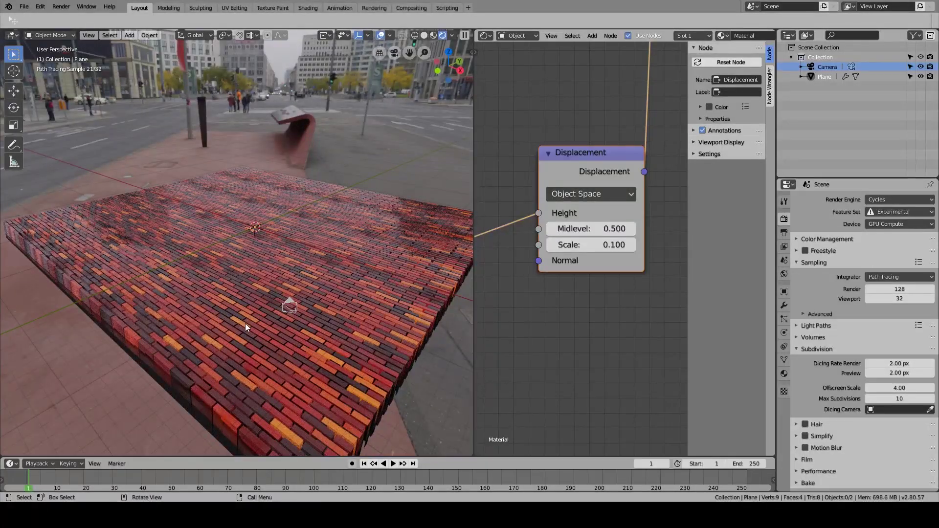
scroll(259, 327, up, 3)
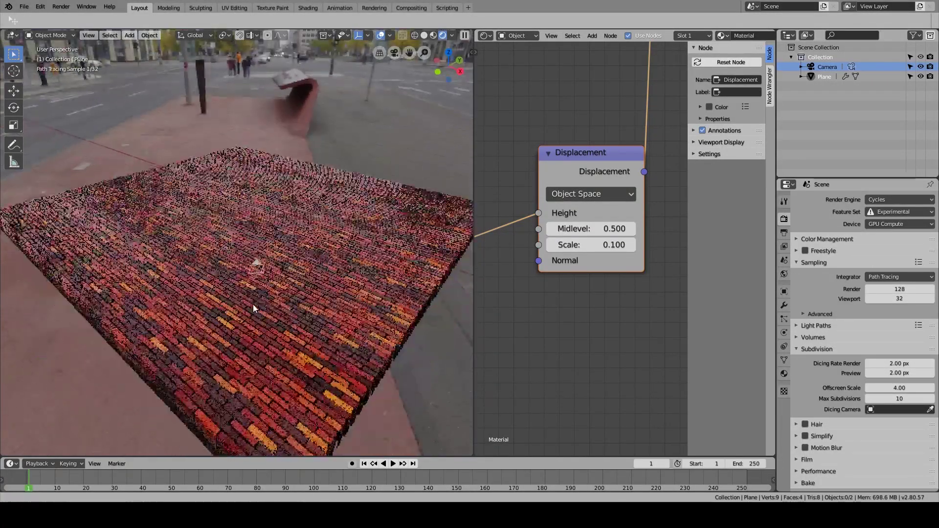
scroll(252, 301, down, 4)
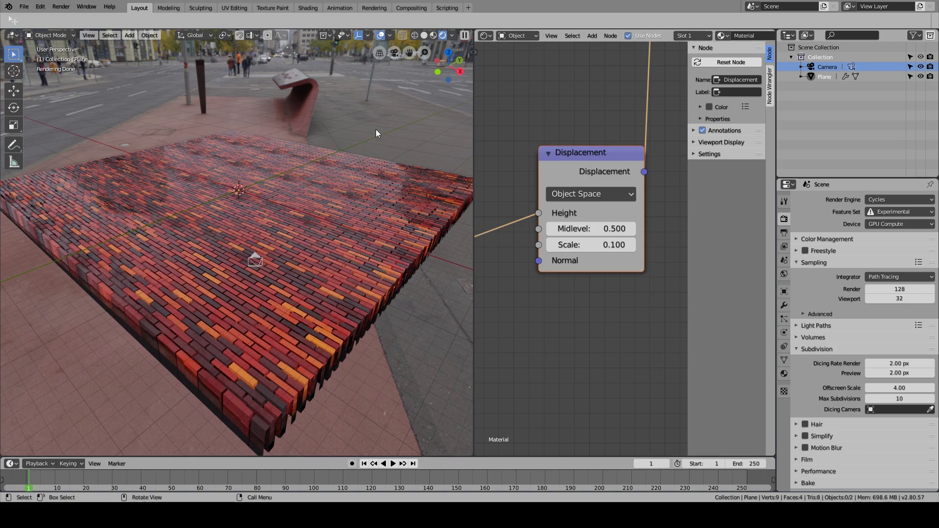
key(KP_0)
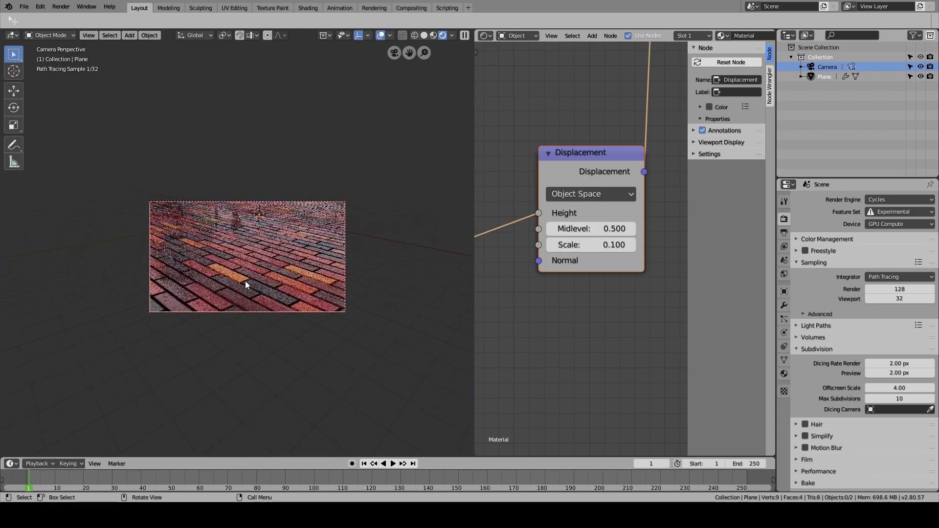
scroll(245, 280, up, 3)
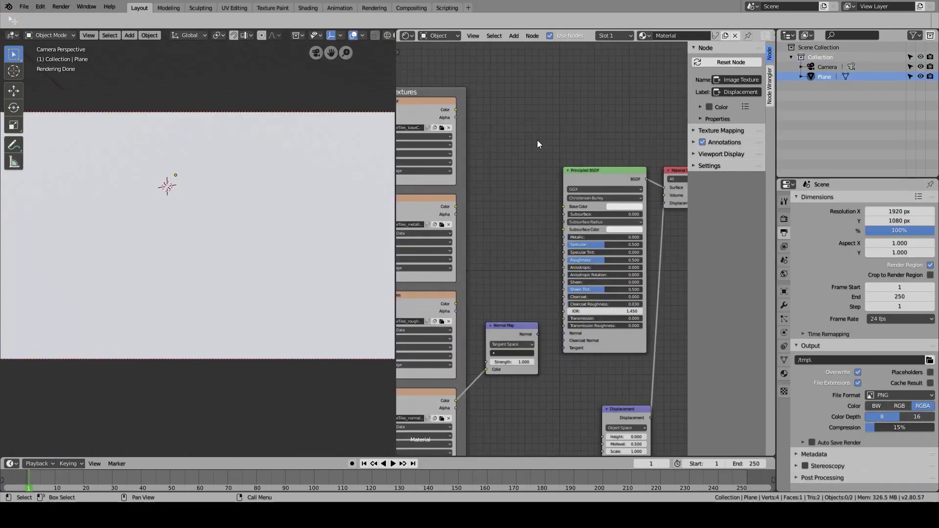
Connect the Base Color, Metallic and Roughness texture colors to the matching inputs of the Principled BSDF.
drag(456, 110, 562, 206)
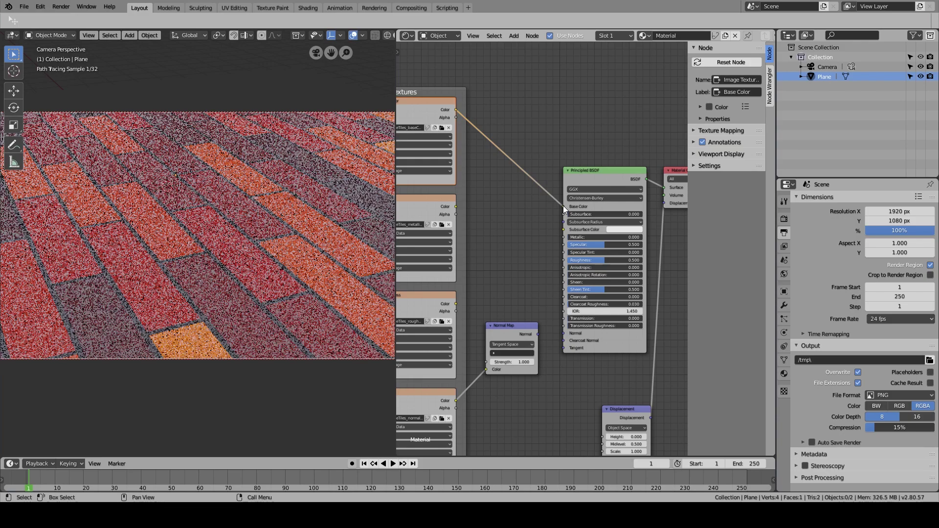
middle_drag(484, 204, 514, 159)
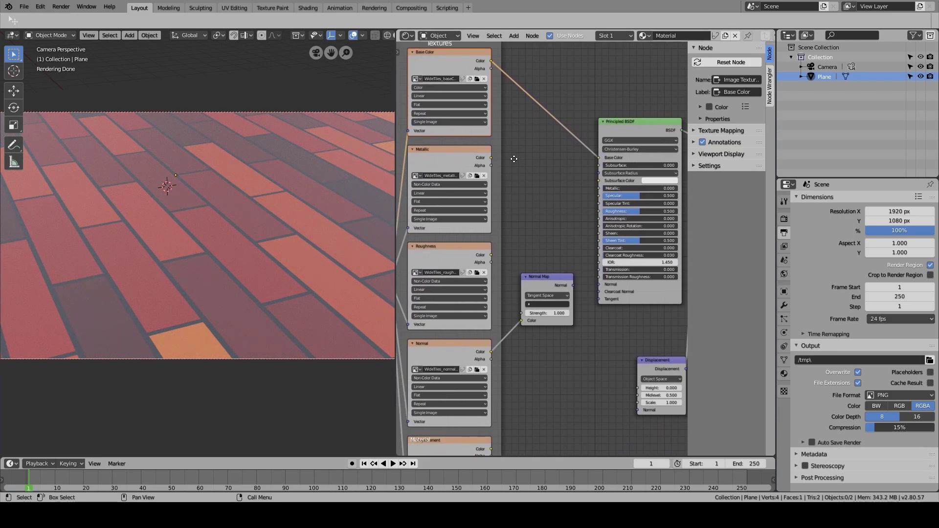
drag(495, 157, 598, 188)
middle_drag(599, 188, 582, 171)
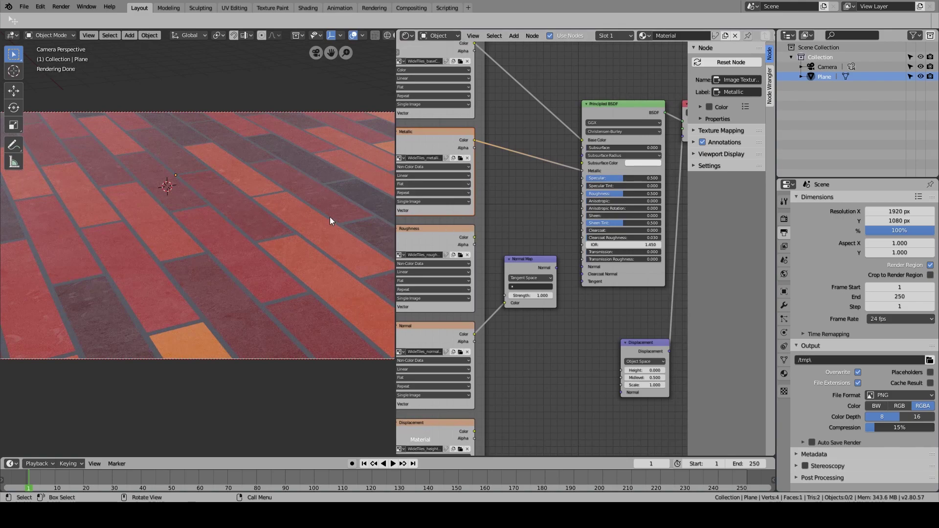
drag(474, 238, 583, 193)
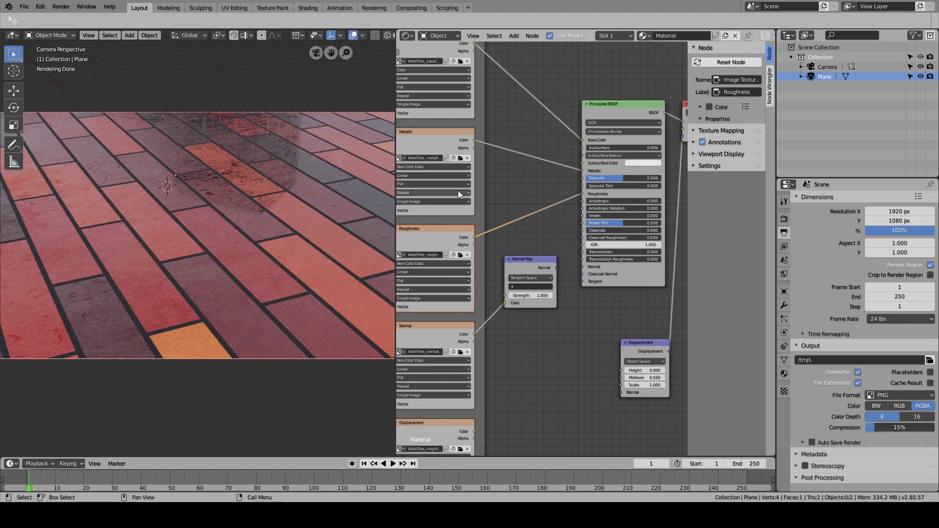
Connect the Normal Map to the Principled BSDF's Normal input and the displacement texture's color to the Displacement node's Height.
scroll(550, 179, down, 5)
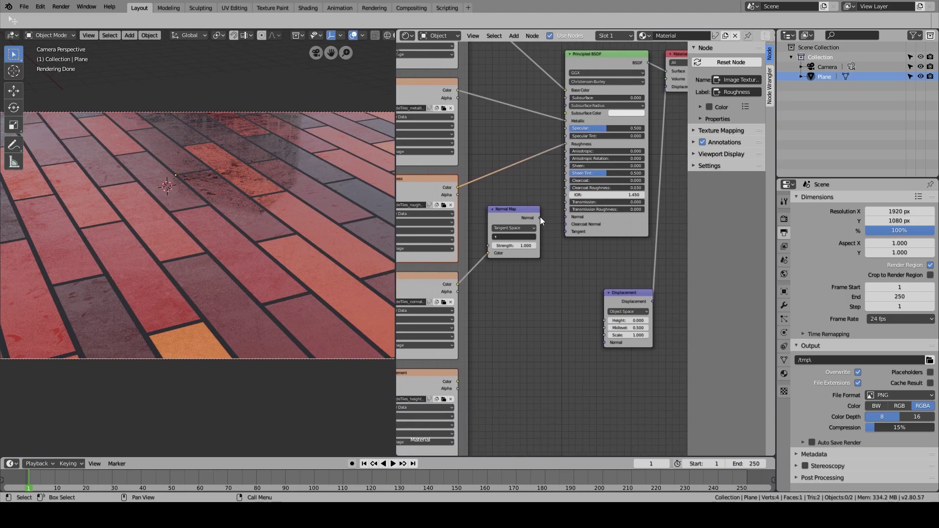
drag(540, 218, 565, 217)
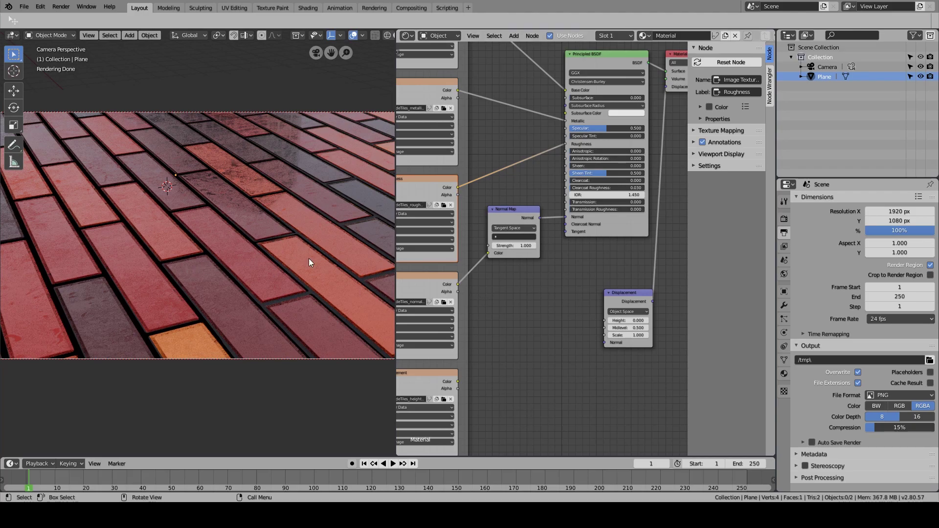
middle_drag(466, 375, 452, 336)
drag(444, 343, 589, 284)
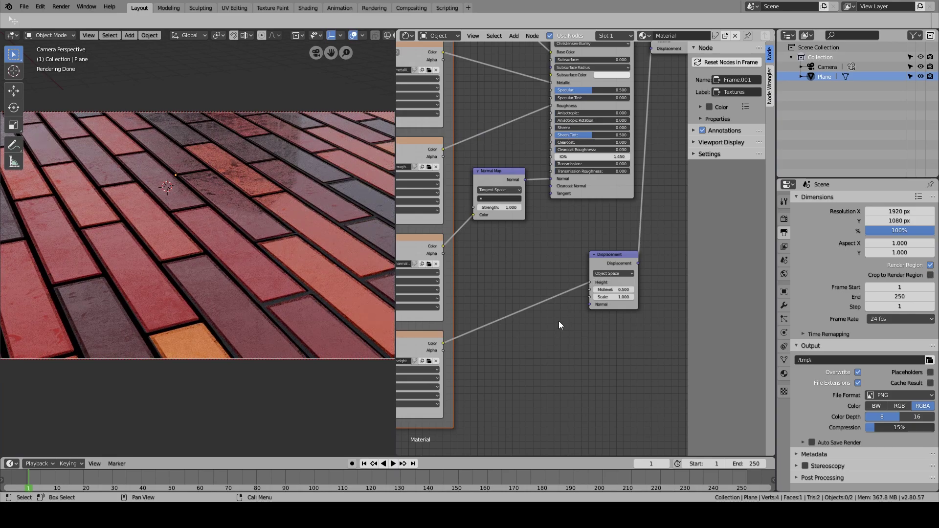
click(613, 297)
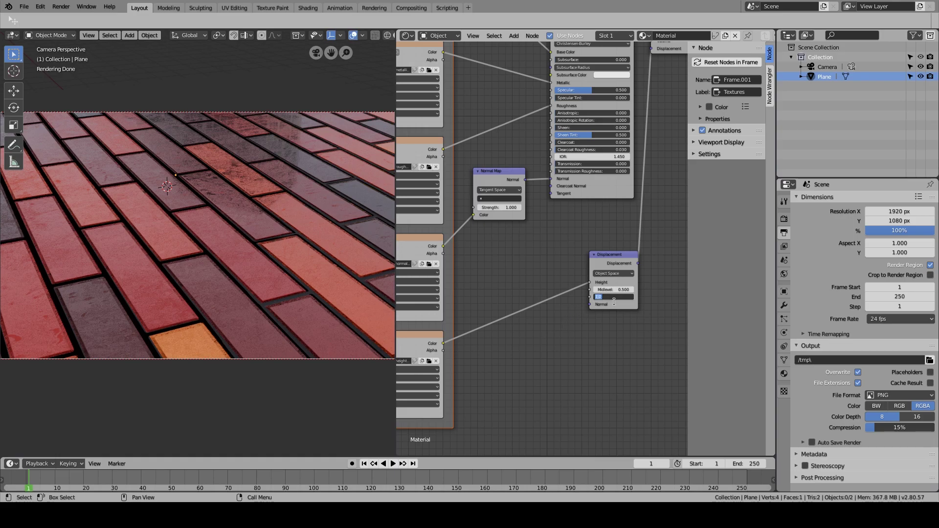
key(Return)
Disconnect the base color, metallic, roughness and normal links from the Principled BSDF, leaving only the displacement linked.
middle_drag(537, 270, 533, 335)
click(549, 242)
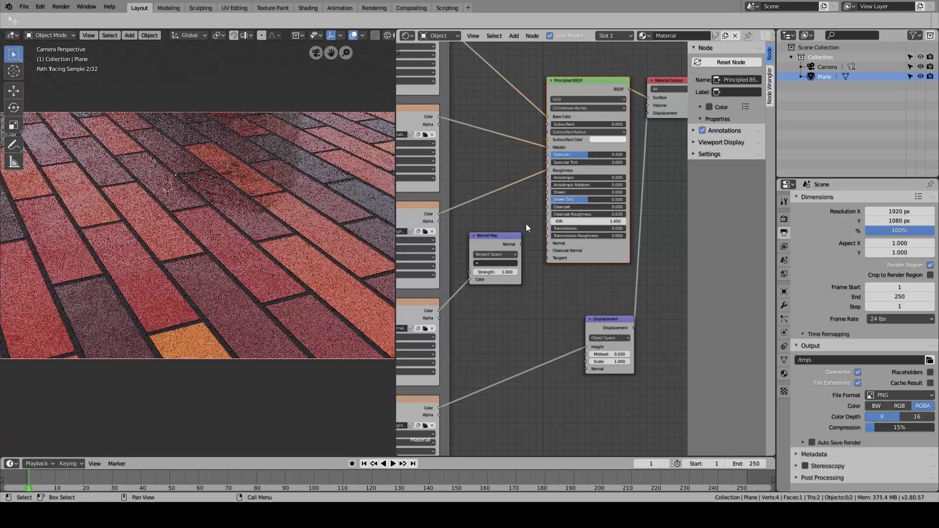
drag(547, 170, 526, 122)
middle_drag(519, 125, 514, 78)
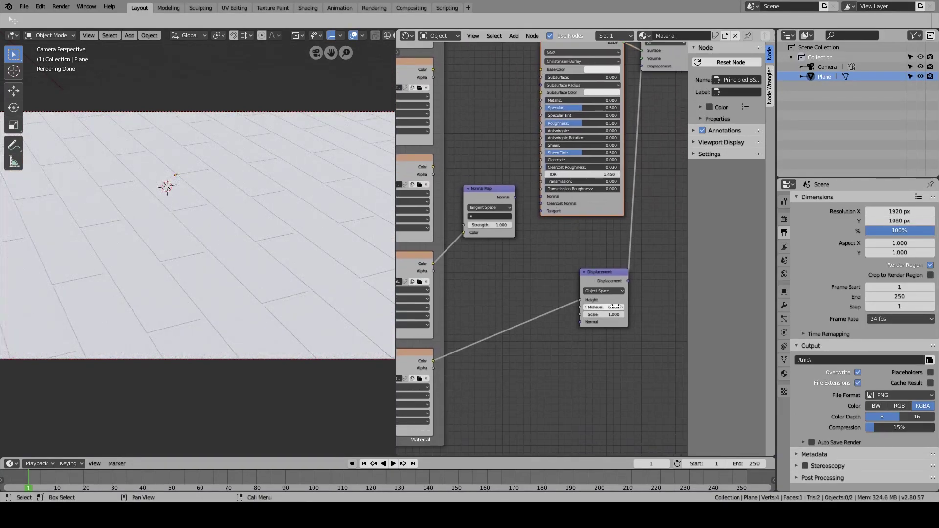
Try a Displacement node scale of 0 and restore it to 1.
ctrl+scroll(603, 314, down, 3)
click(607, 314)
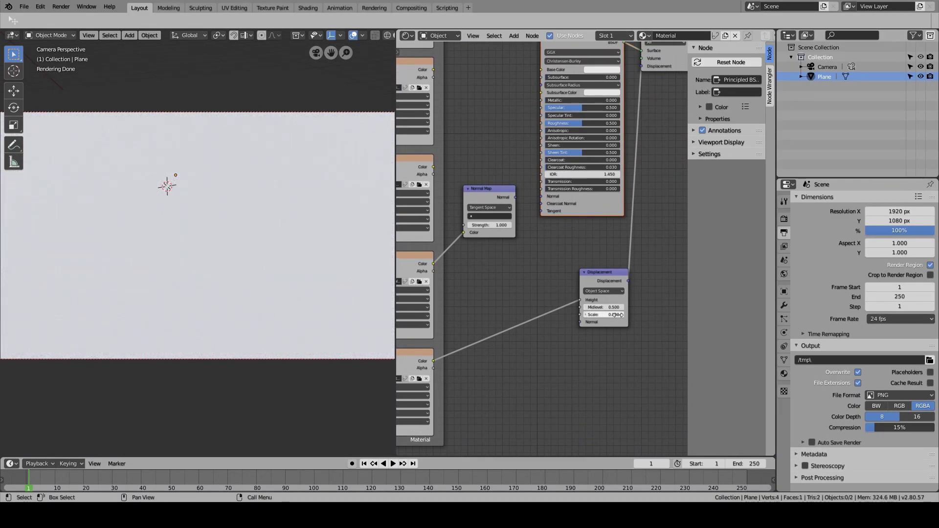
text(1)
key(Return)
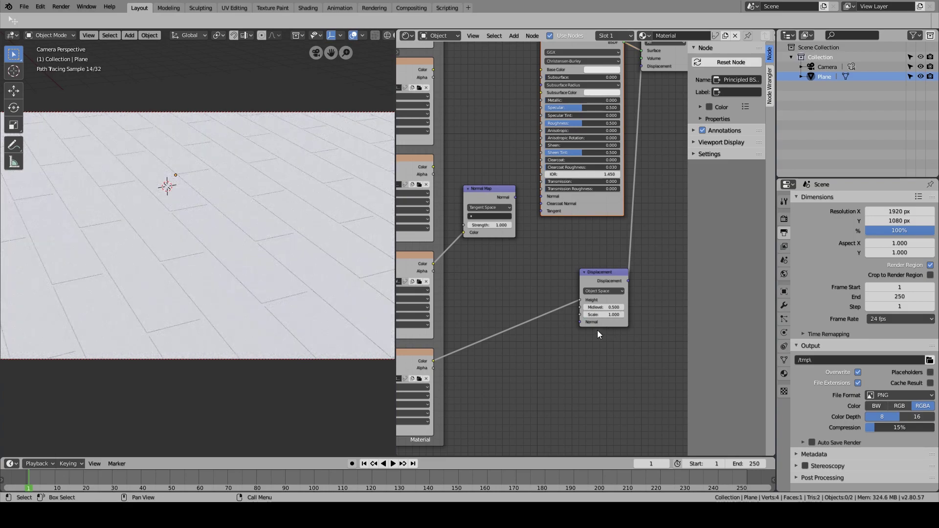
Try an extreme Displacement node scale of 5000, and reset the scale to its default.
mouse_move(611, 316)
mouse_down()
mouse_move(655, 316)
mouse_move(612, 315)
mouse_up()
click(594, 314)
text(5000)
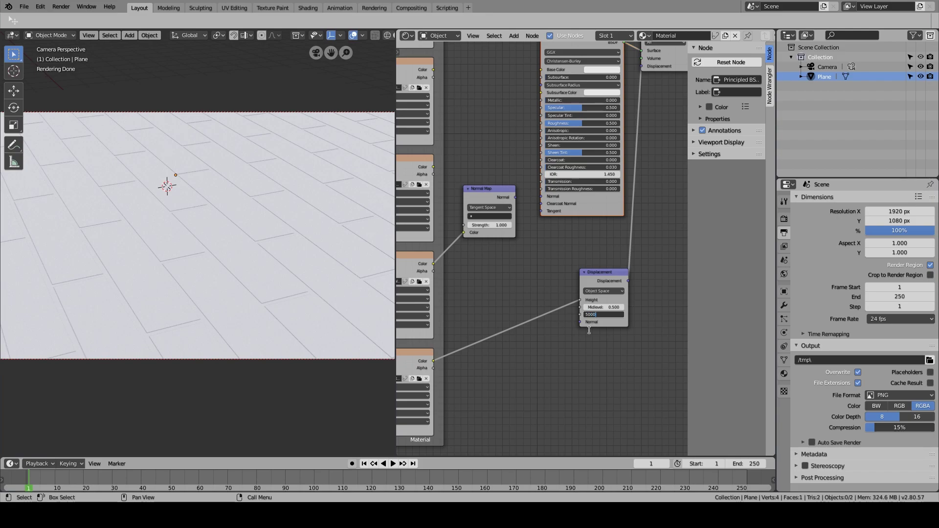
key(Return)
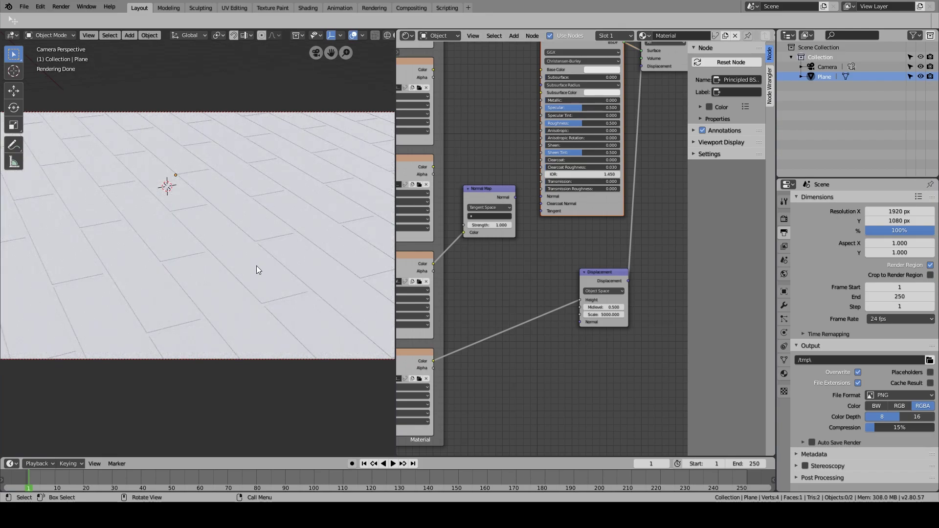
key(BackSpace)
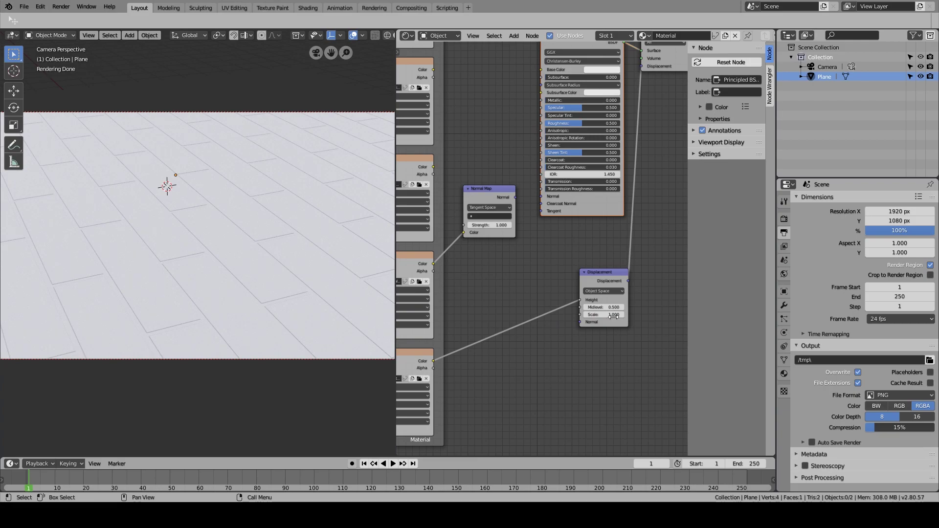
Set the Displacement node's scale to 0 once more for comparison, and return it to 1.
double_click(613, 316)
text(0)
key(Return)
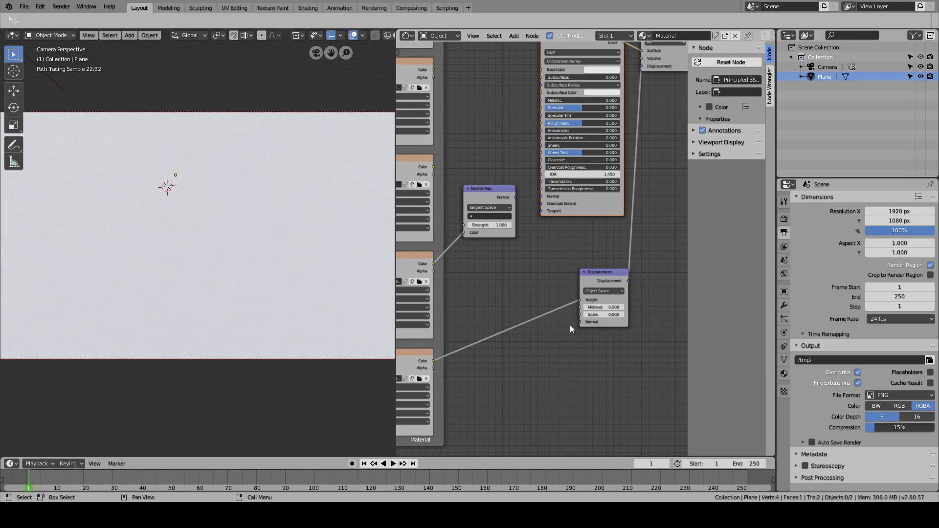
double_click(613, 315)
text(1)
key(Return)
middle_drag(534, 189, 529, 251)
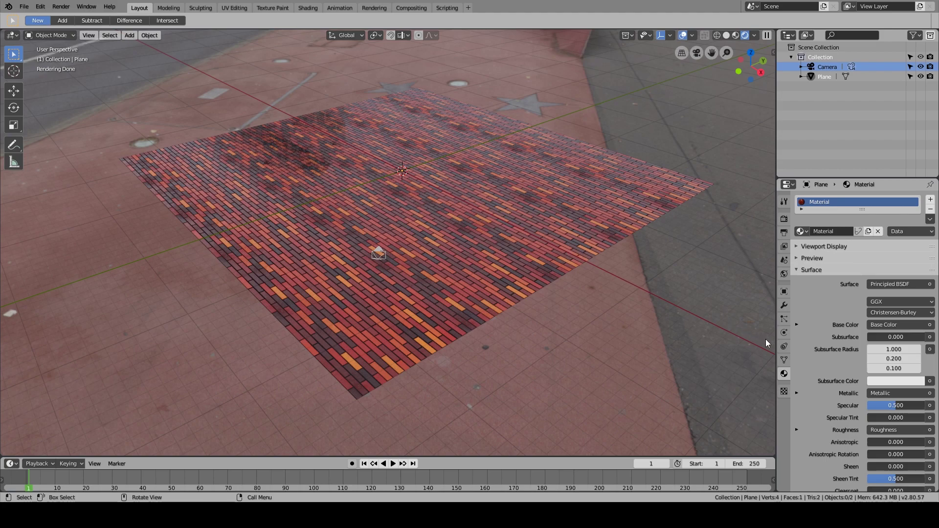
Set the material's displacement method to Displacement Only in its surface settings.
scroll(808, 353, down, 10)
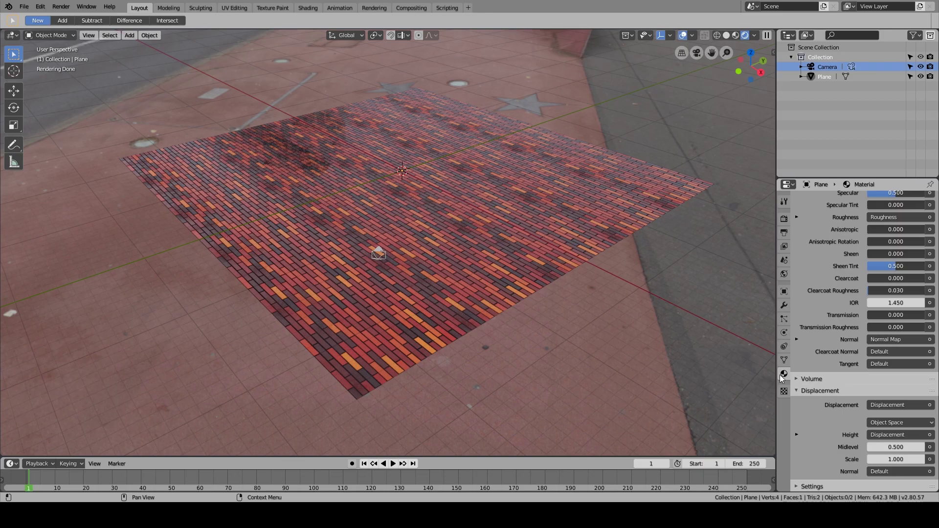
click(795, 487)
scroll(813, 453, down, 6)
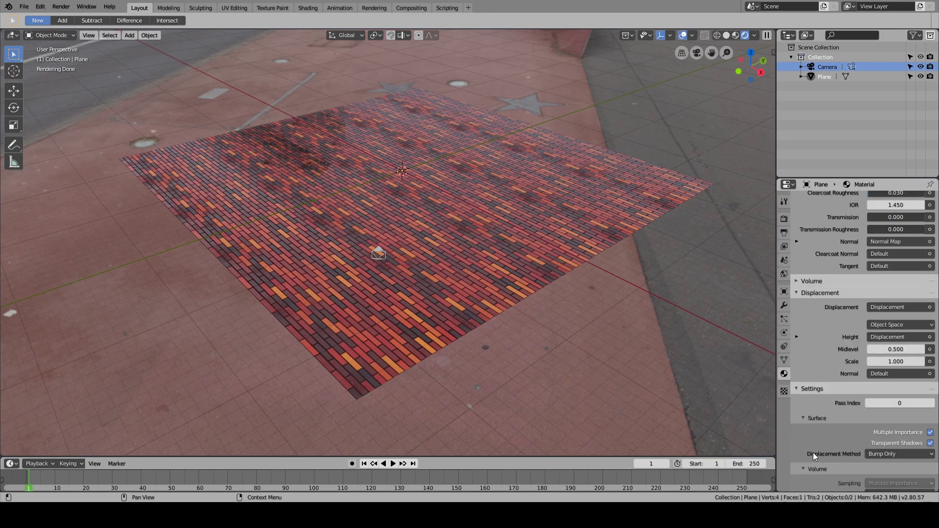
click(878, 432)
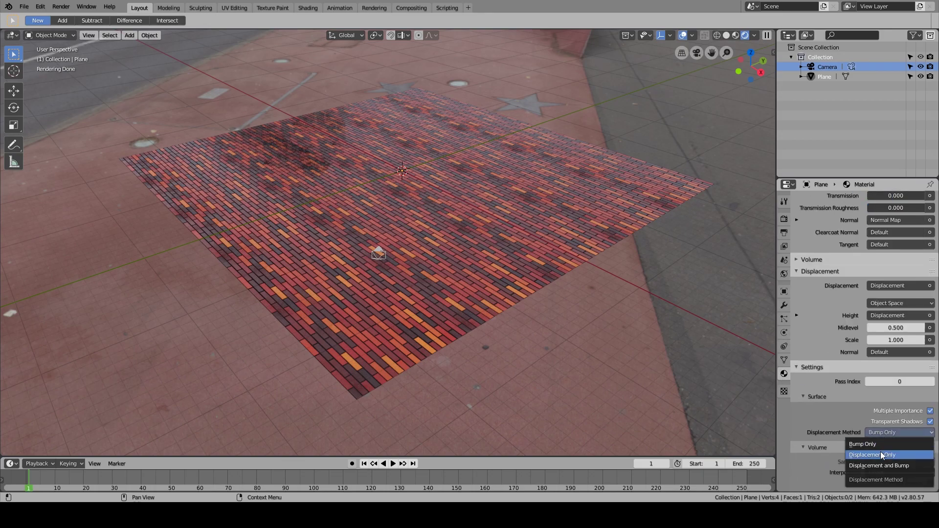
click(880, 451)
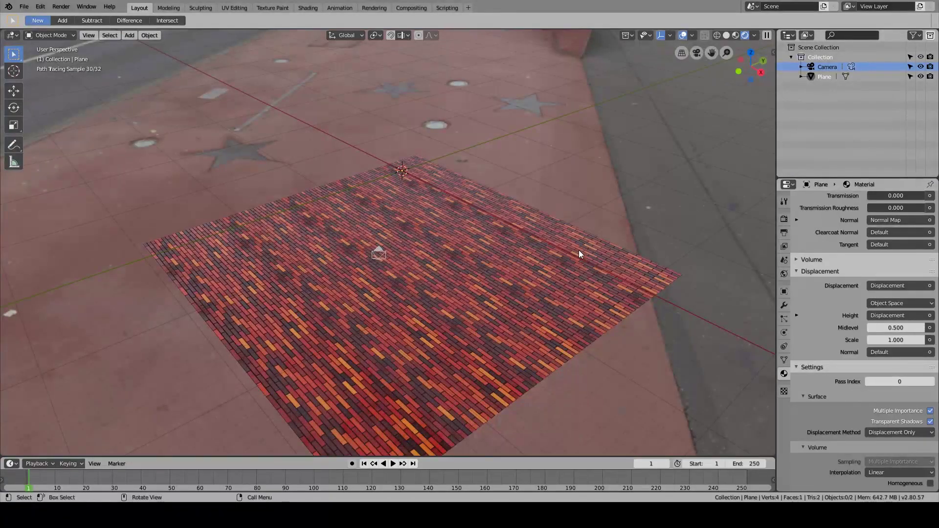
Split the 3D view in two, turn the new area into a Shader Editor and frame the Displacement node.
drag(775, 31, 477, 39)
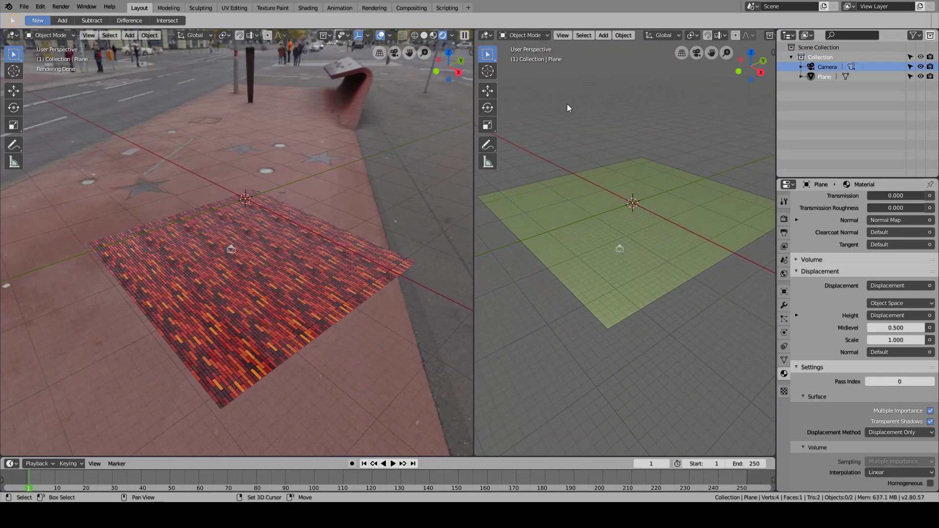
key(shift+F3)
scroll(582, 161, down, 4)
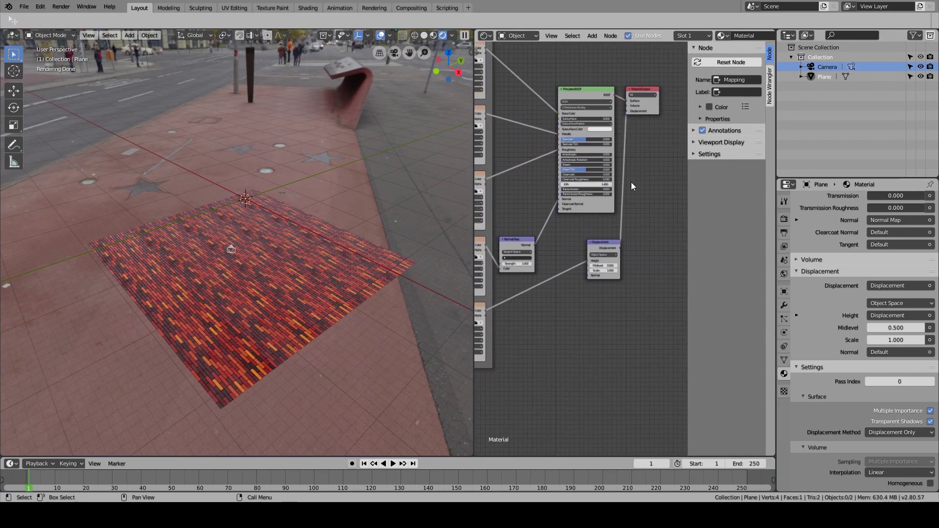
scroll(625, 244, up, 2)
click(617, 239)
key(KP_Decimal)
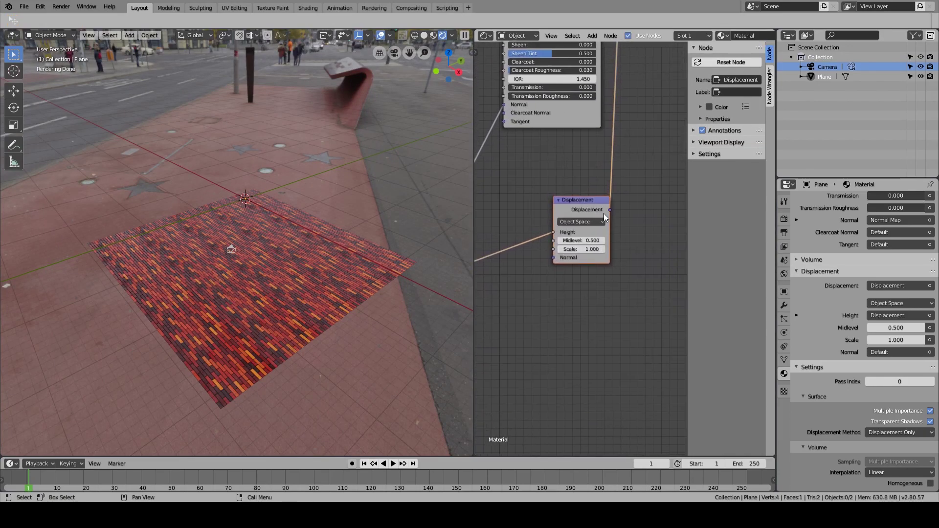
Try a displacement scale of 0.1 on the brick plane's material and restore the scale to 1.
mouse_move(582, 249)
mouse_down()
mouse_move(534, 249)
mouse_move(592, 255)
mouse_up()
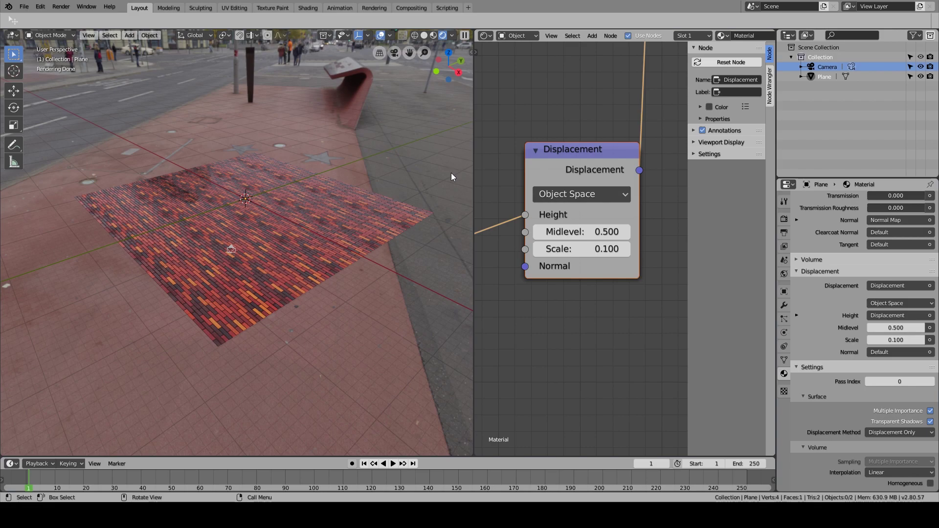
scroll(451, 172, down, 2)
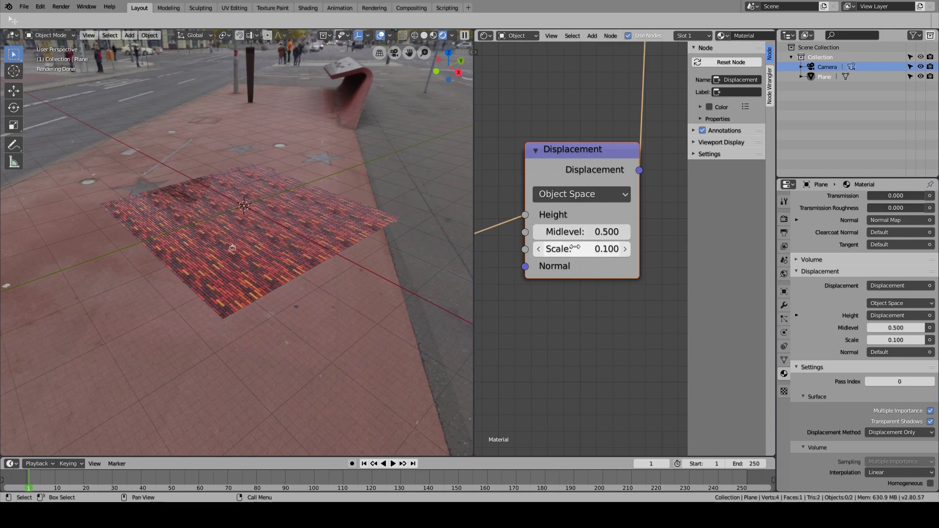
click(591, 248)
text(1)
key(Return)
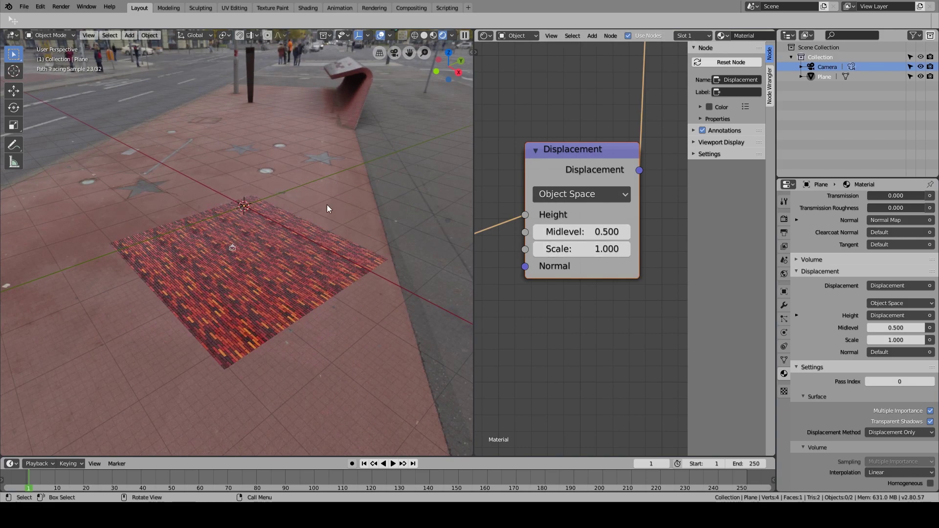
Add a Subdivision Surface modifier to the brick plane and switch it to Simple subdivision.
click(301, 254)
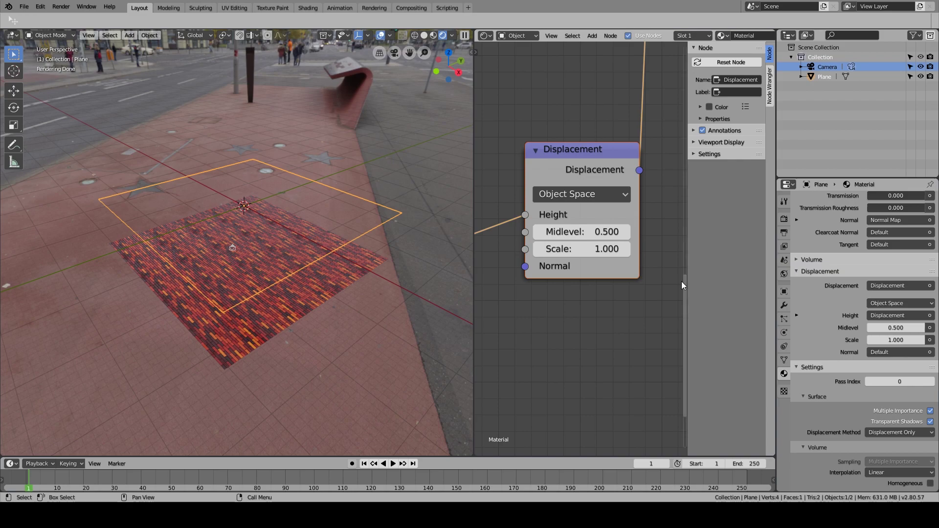
click(785, 305)
click(809, 199)
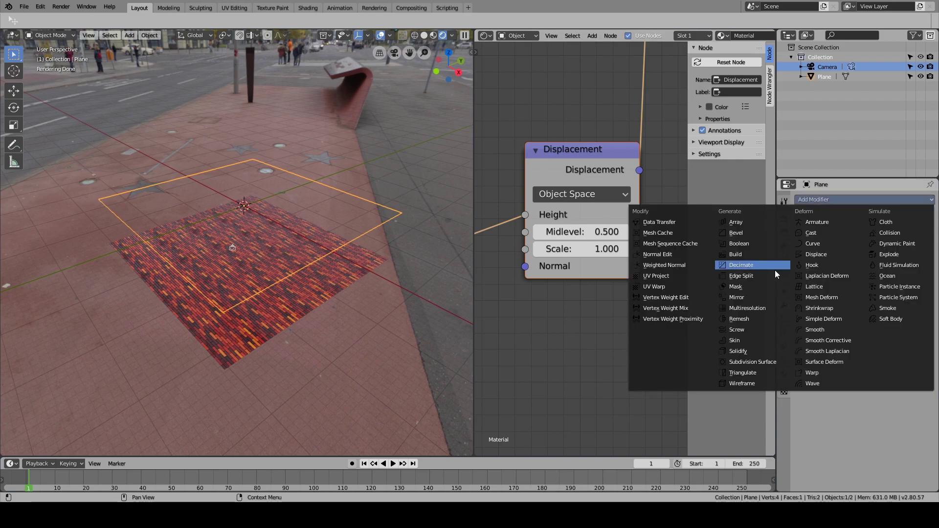
click(753, 361)
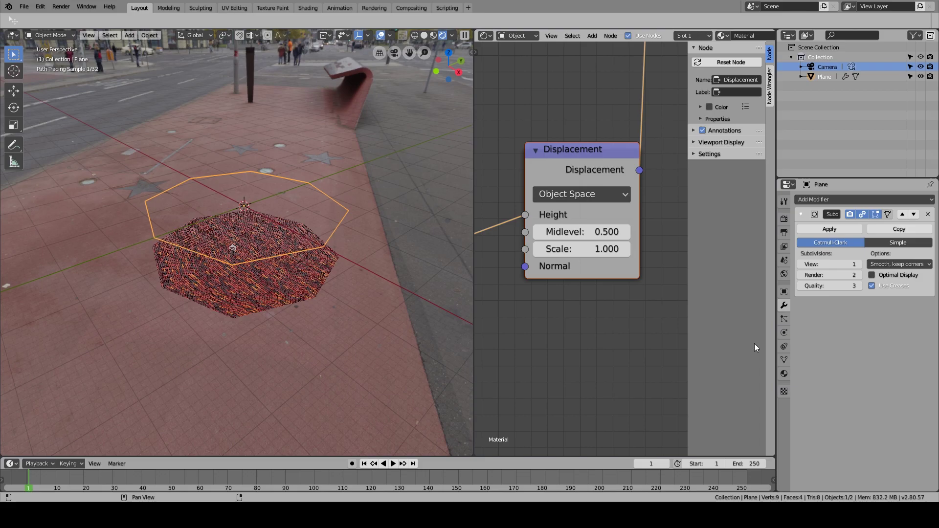
click(885, 242)
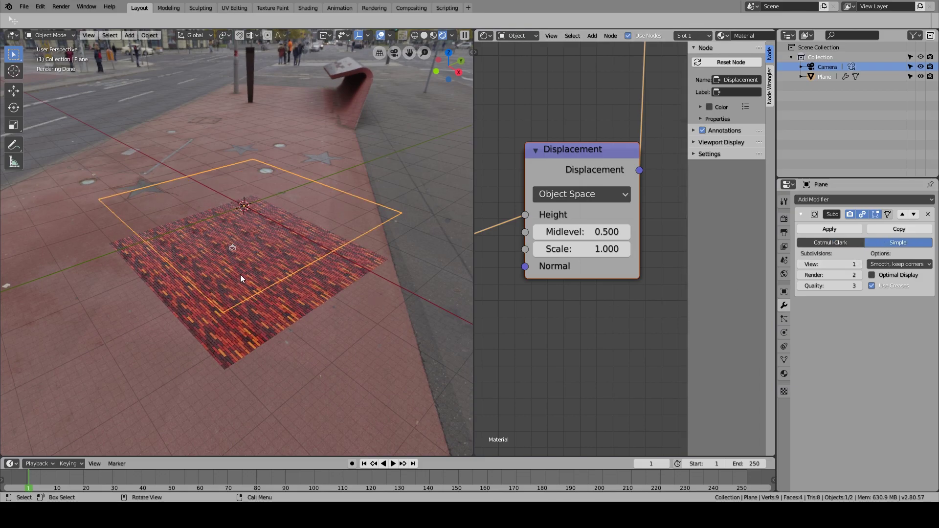
Set the Subdivision Surface modifier's viewport subdivisions to 6.
shift+middle_drag(240, 275, 284, 289)
scroll(285, 292, up, 1)
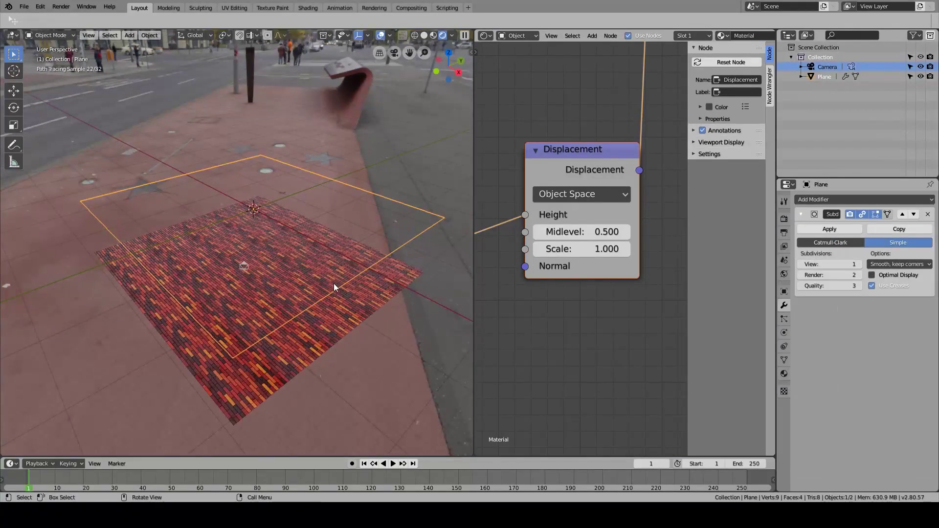
click(859, 264)
click(831, 264)
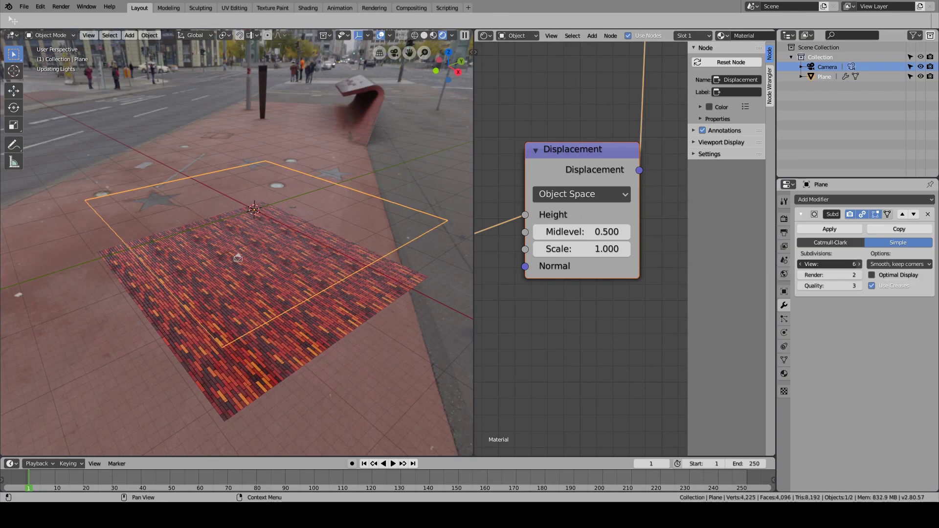
text(6)
key(Return)
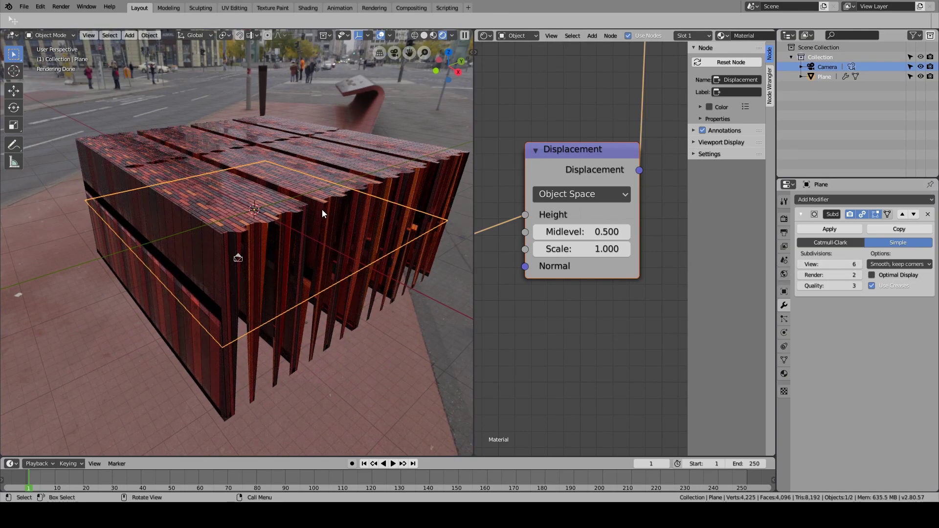
Add a second Subdivision Surface modifier to the plane, switch it to Simple and raise its viewport subdivisions to 4.
click(862, 200)
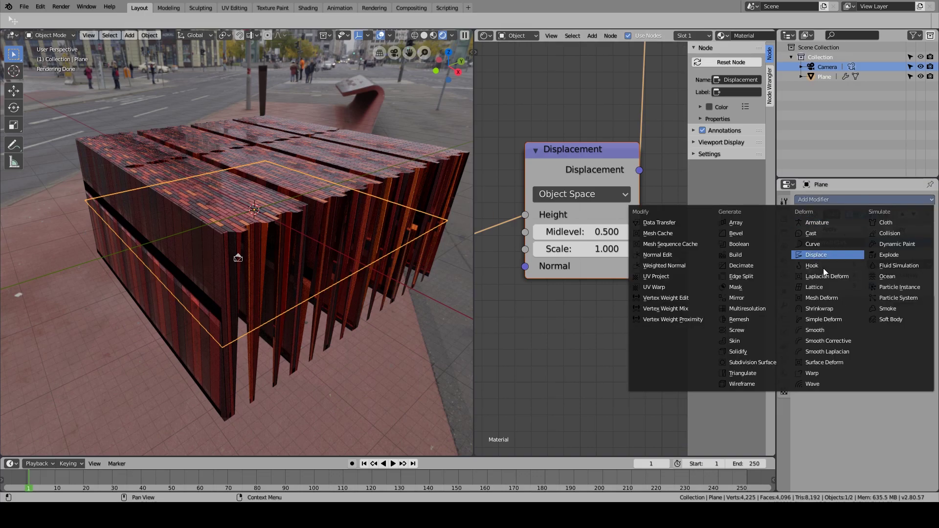
click(777, 363)
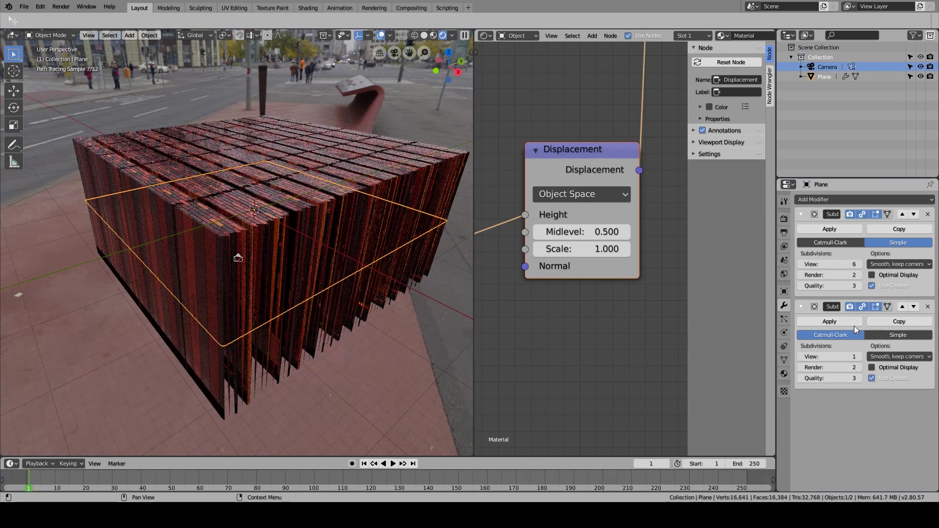
click(876, 336)
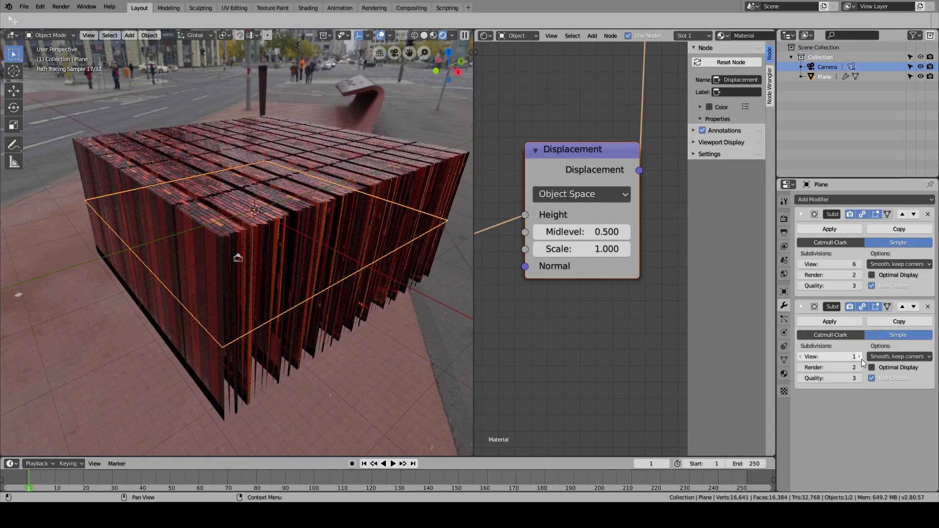
click(860, 356)
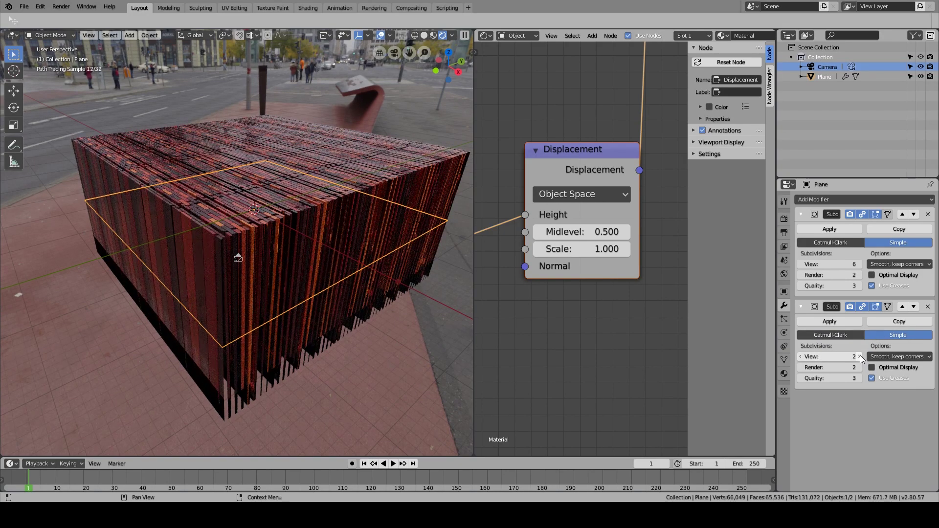
click(860, 356)
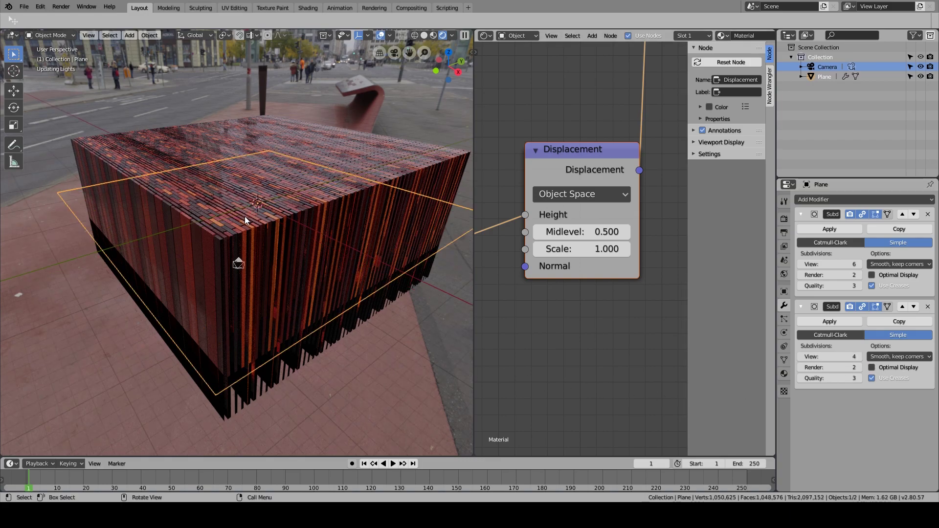
scroll(245, 225, up, 3)
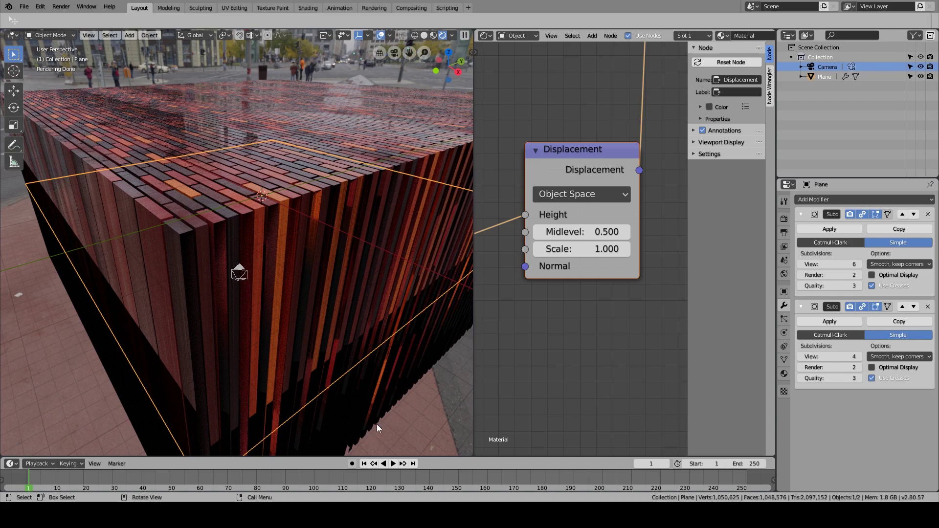
Set the Displacement node's scale to 0.1.
click(615, 249)
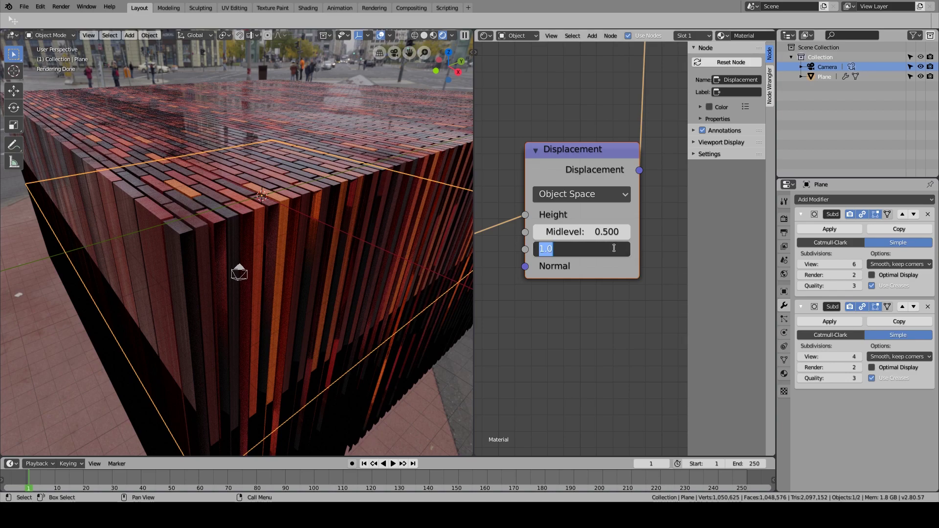
text(.1)
key(Return)
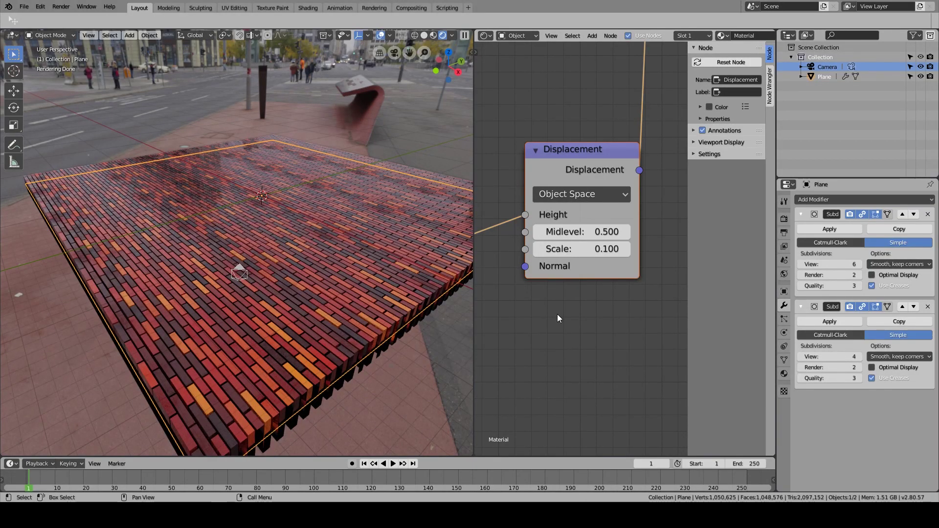
Remove the second Subdivision Surface modifier from the plane and set the first one's viewport subdivisions to 1.
click(927, 307)
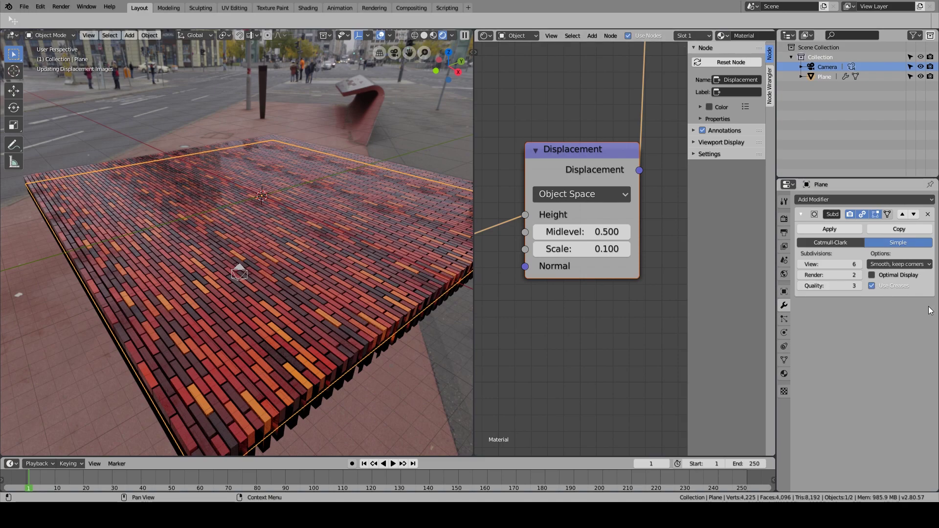
double_click(847, 264)
text(1)
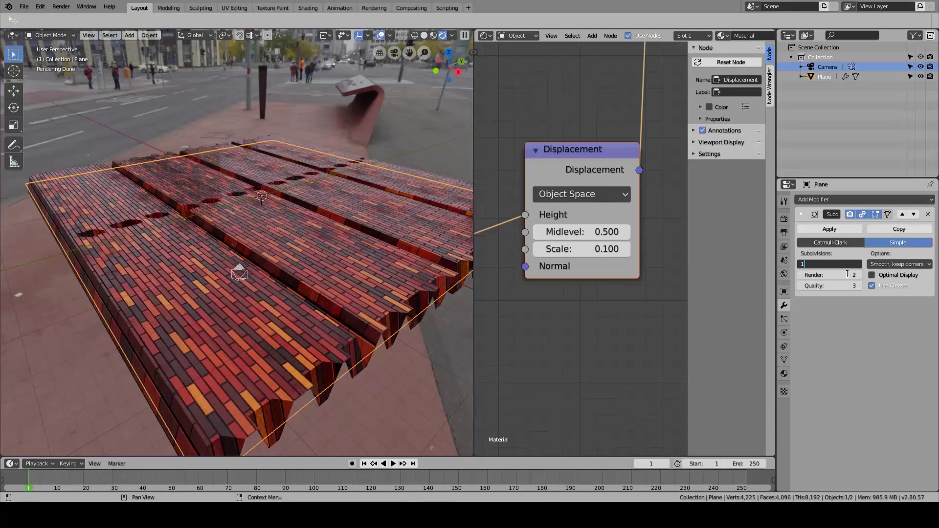
key(Return)
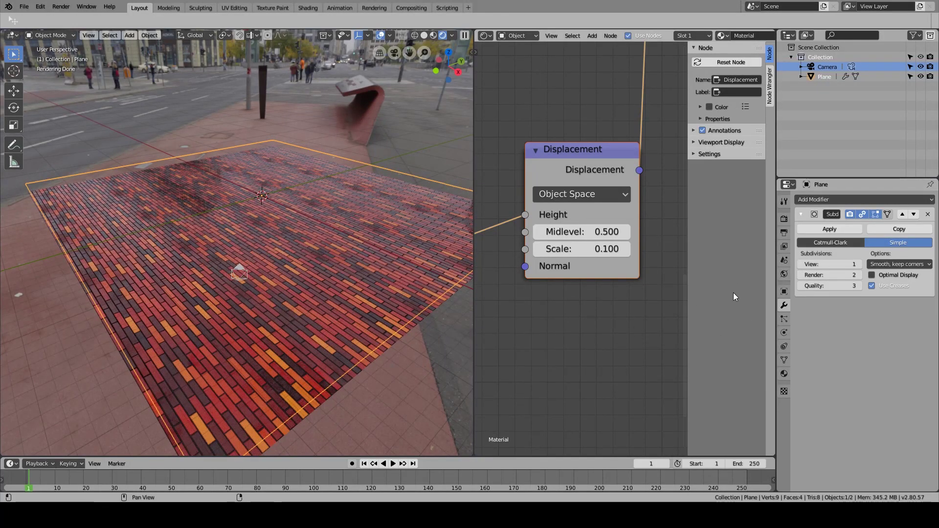
Switch the Cycles feature set to Experimental in the scene's render settings.
click(784, 220)
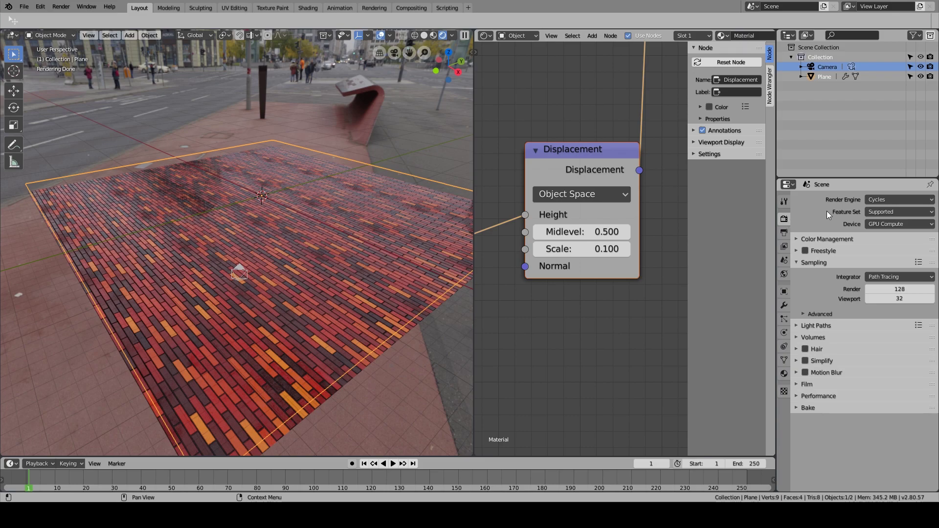
click(881, 212)
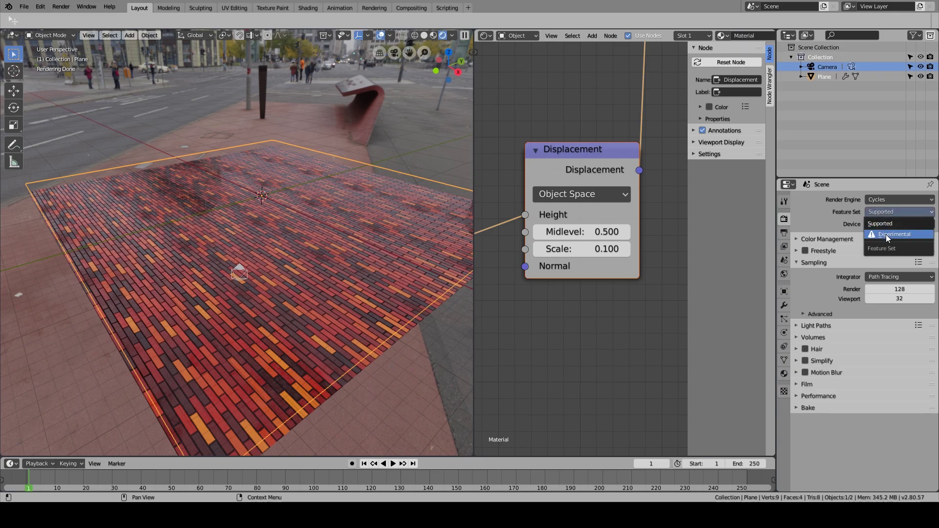
click(886, 233)
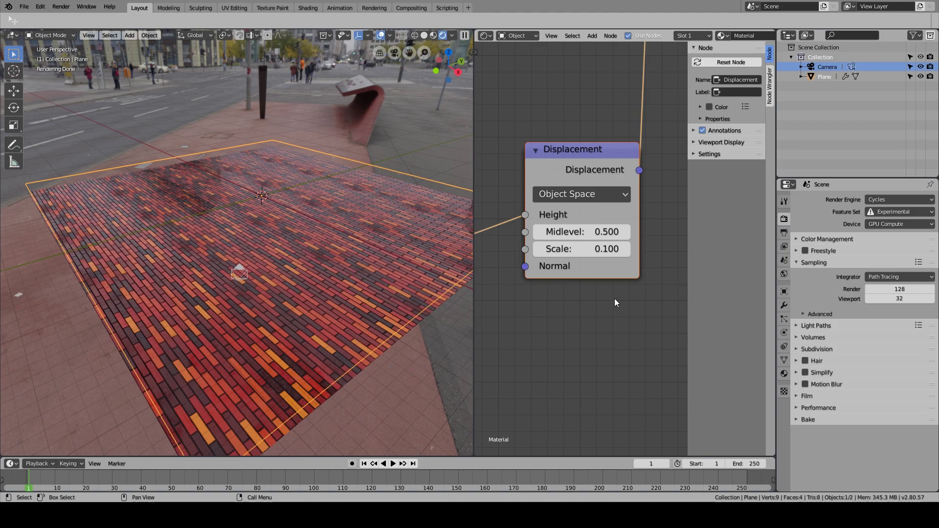
Enable adaptive subdivision on the plane's Subdivision Surface modifier.
scroll(614, 299, down, 1)
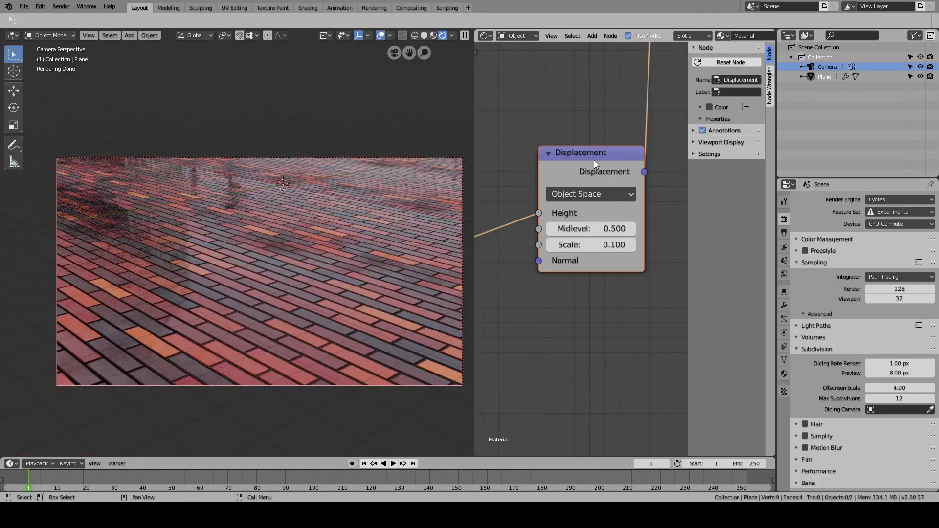
click(785, 304)
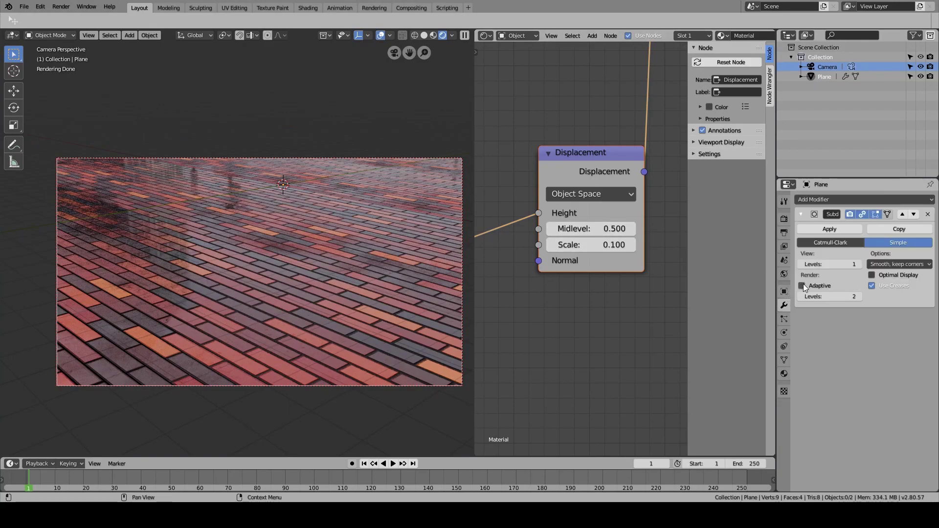
click(803, 285)
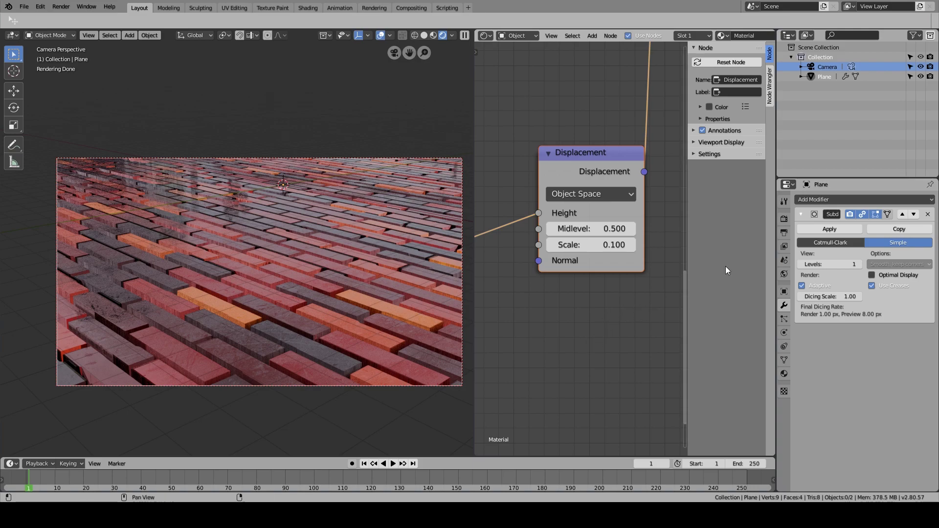
Set the preview dicing rate to 1 px in the scene's subdivision render settings.
click(784, 221)
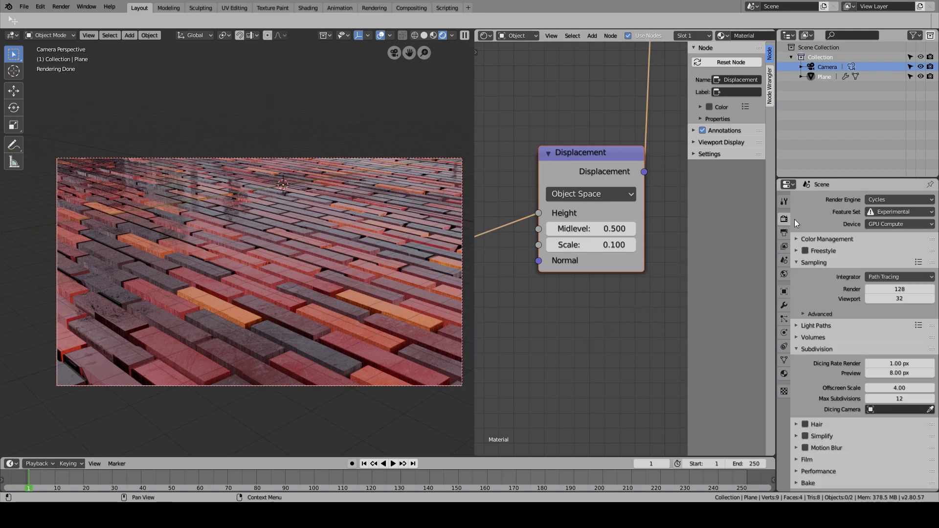
click(802, 350)
click(797, 349)
click(826, 351)
click(830, 349)
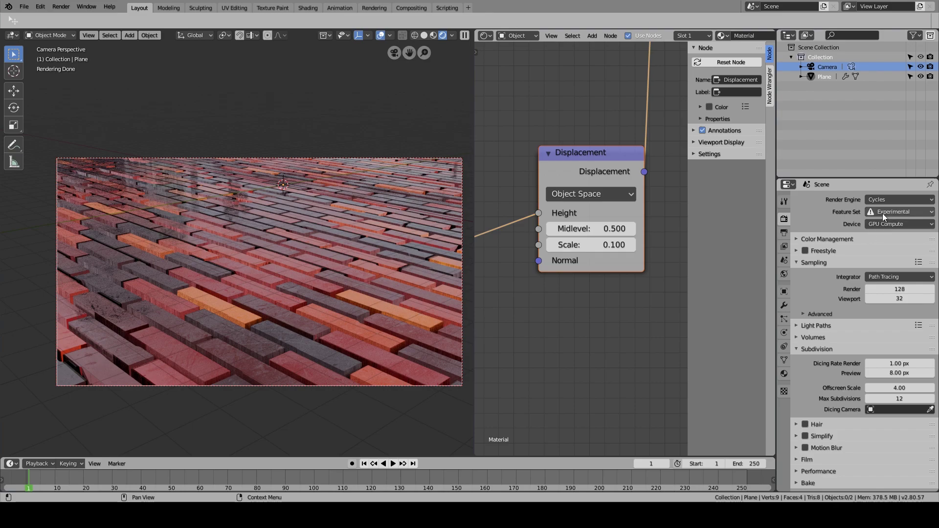
click(864, 224)
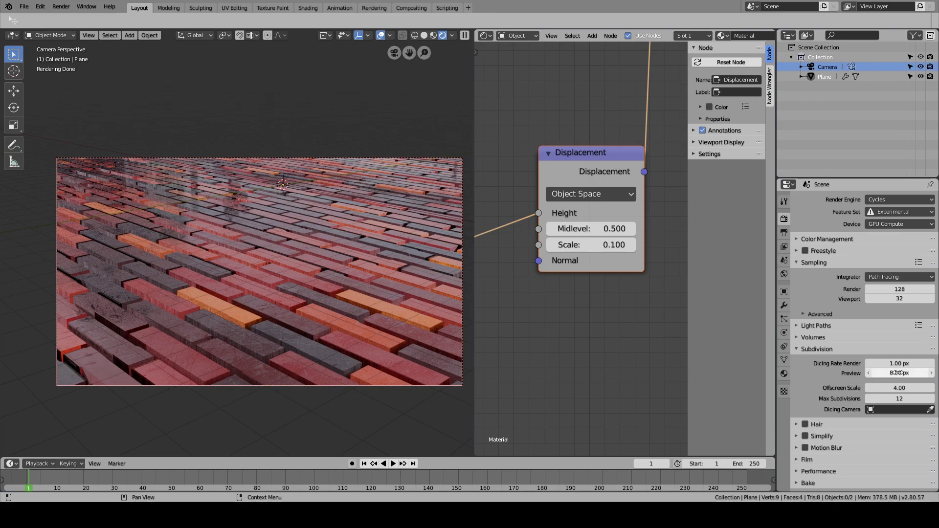
click(892, 373)
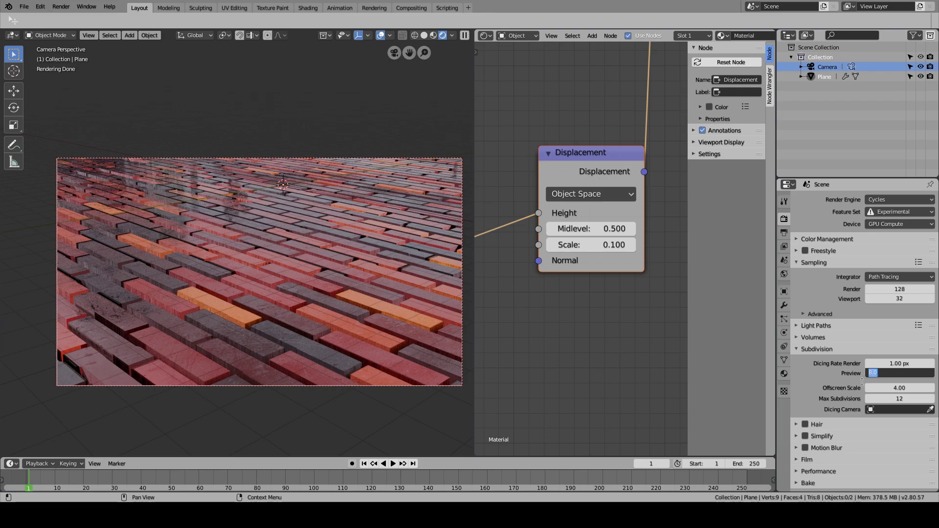
text(1.)
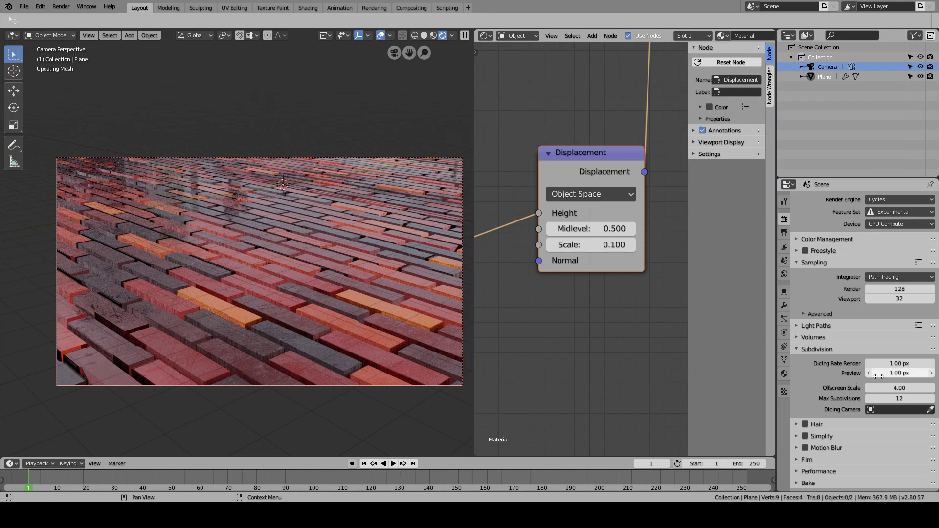
key(Return)
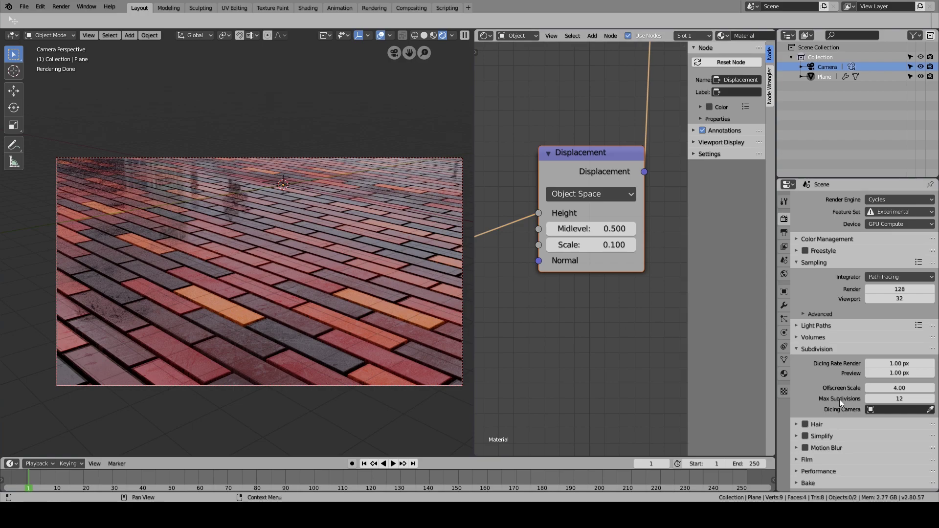
Try a preview dicing rate of 4 px, inspect the brick surface up close and return to the camera view.
click(899, 373)
text(4)
key(Return)
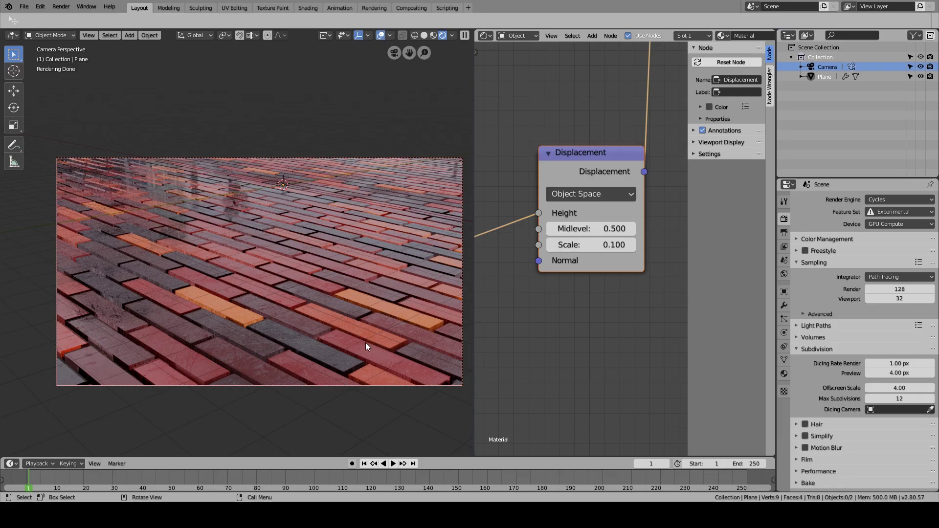
middle_drag(291, 295, 298, 314)
scroll(264, 315, up, 6)
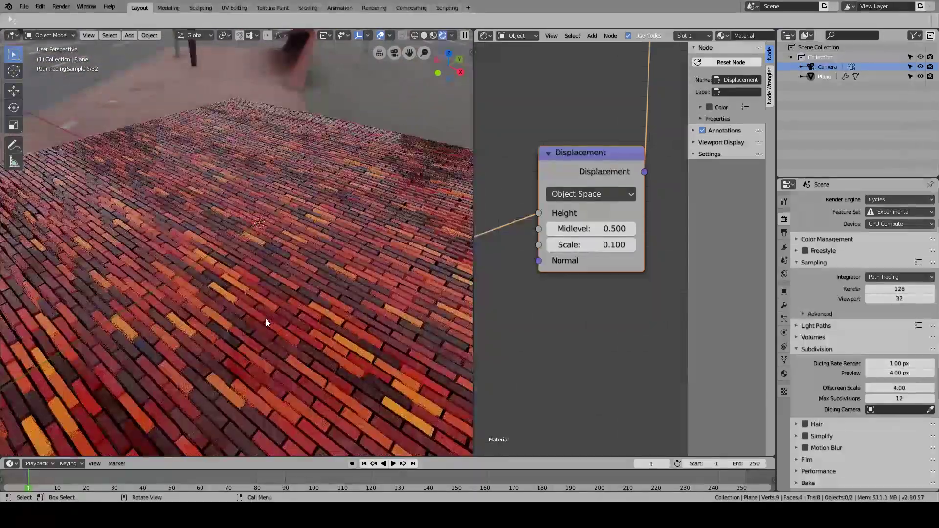
key(KP_0)
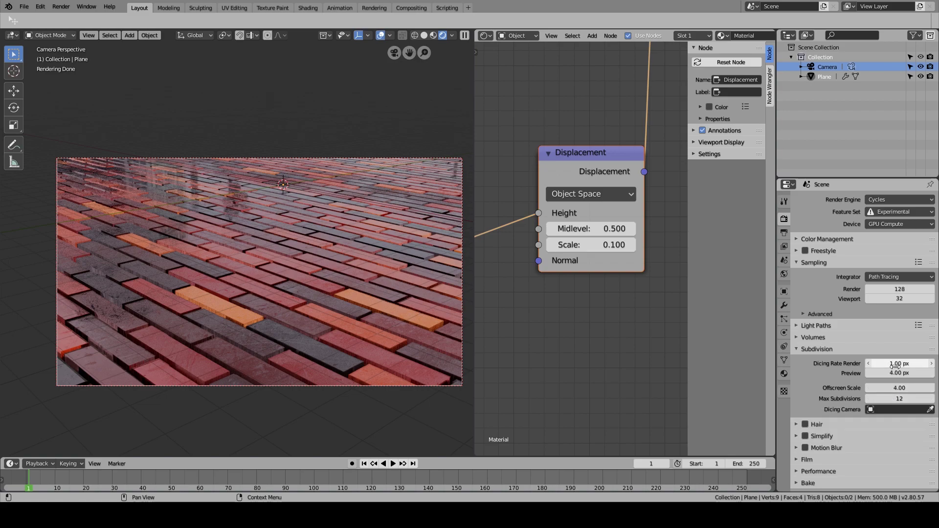
Set both the preview and the render dicing rate to 2 px.
click(887, 373)
text(2)
key(Return)
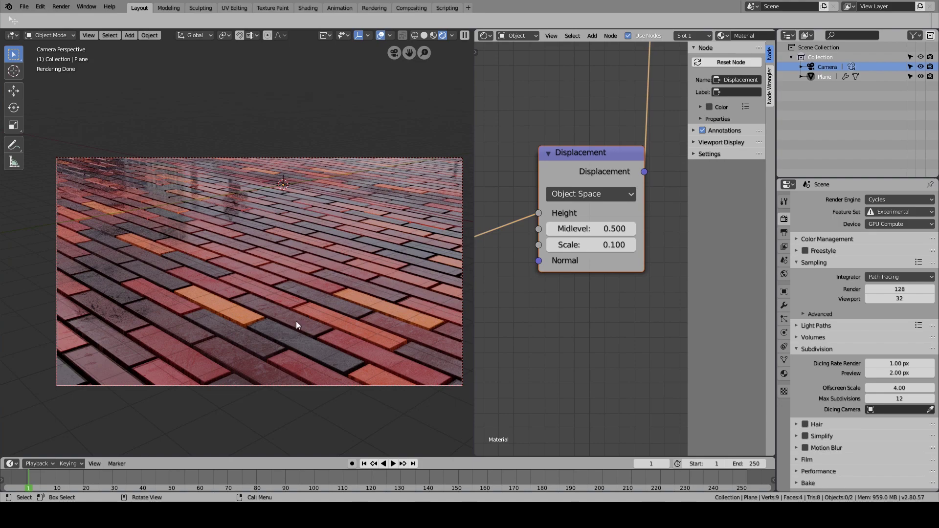
click(889, 364)
text(2.)
key(Return)
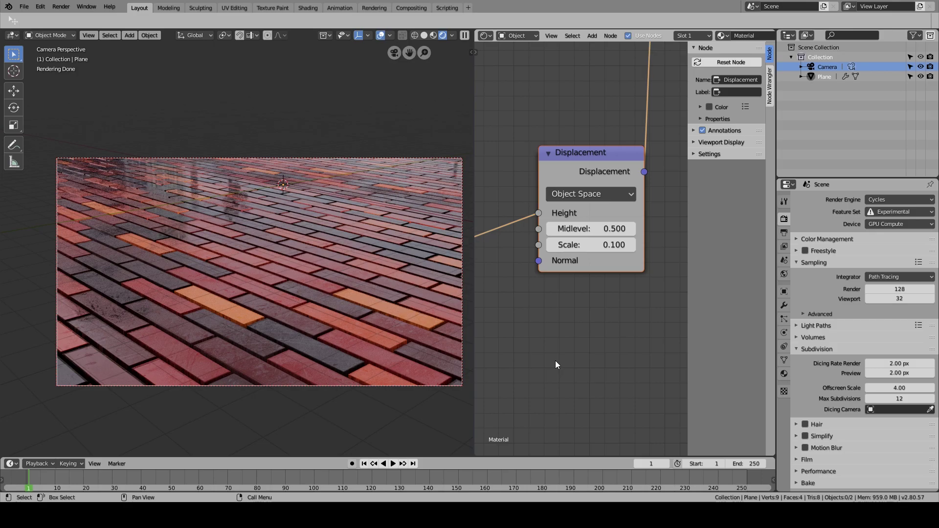
Inspect the displaced brick plane from outside the camera, examining its edge and brick detail up close, and return to the camera view.
middle_drag(365, 318, 278, 225)
scroll(324, 336, down, 5)
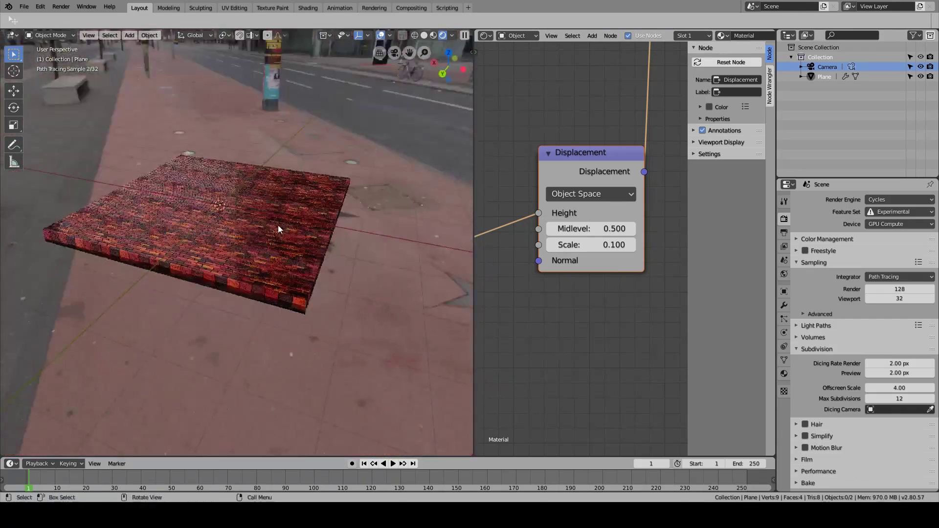
middle_drag(157, 253, 227, 266)
scroll(134, 233, up, 3)
scroll(210, 270, up, 3)
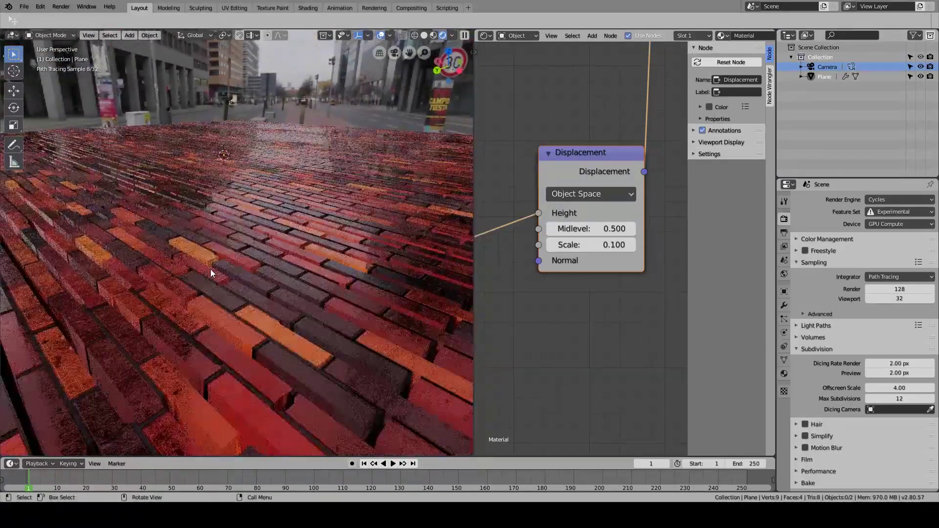
scroll(246, 242, up, 3)
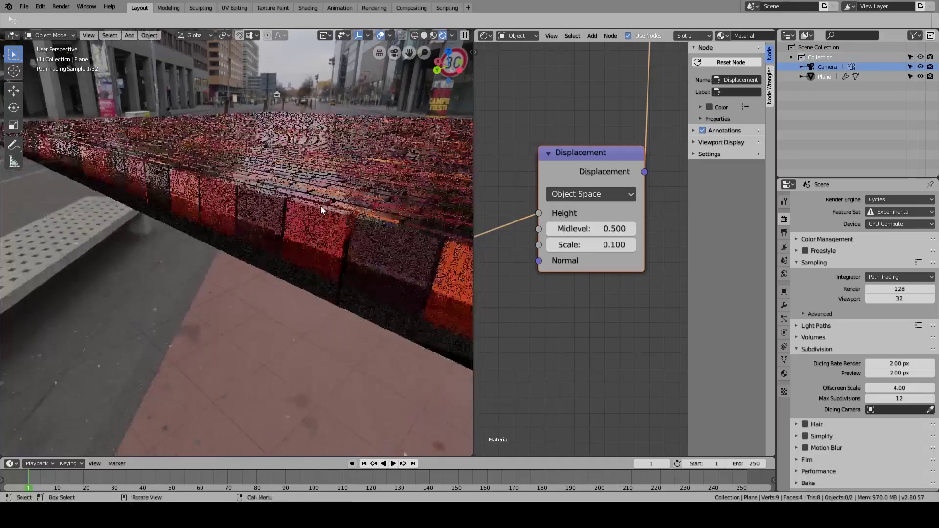
middle_drag(321, 206, 147, 298)
scroll(153, 318, up, 6)
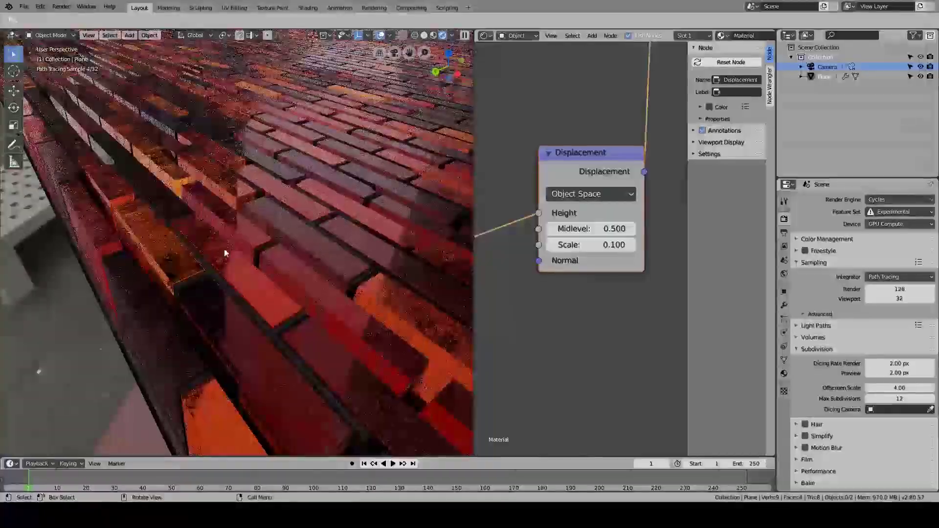
middle_drag(228, 259, 211, 272)
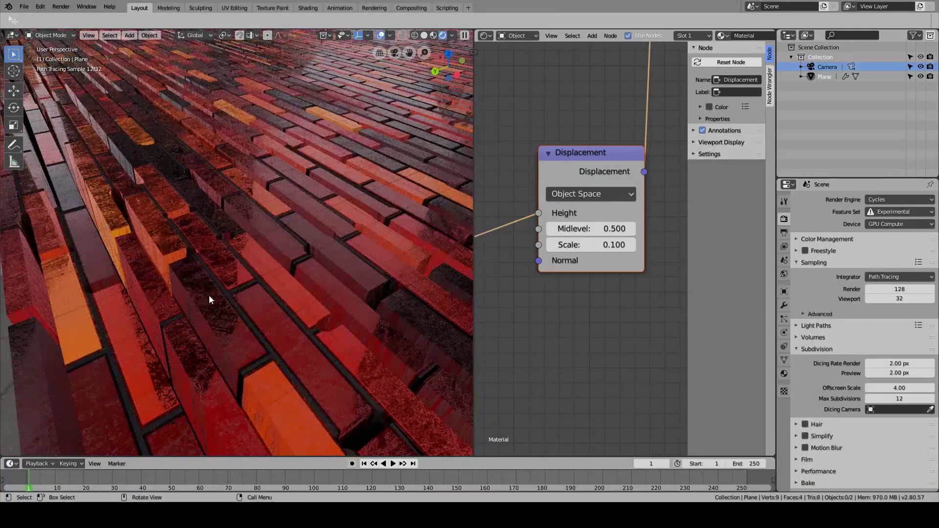
key(KP_0)
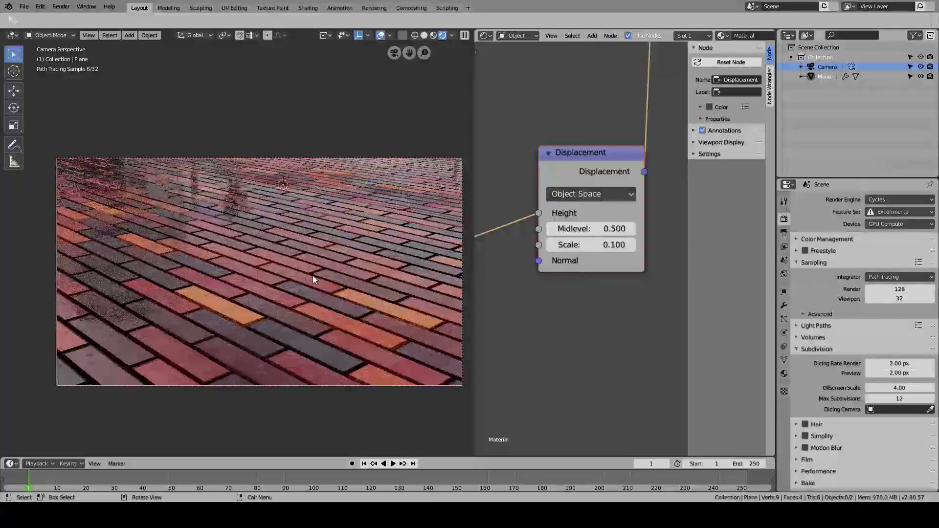
Refresh the rendered preview from a viewpoint outside the camera and inspect the displaced bricks toward the plane's far edge.
mouse_move(269, 283)
middle_down()
mouse_move(234, 333)
mouse_move(258, 237)
mouse_move(190, 321)
mouse_move(210, 278)
mouse_move(244, 279)
mouse_move(243, 311)
mouse_move(280, 210)
mouse_move(265, 209)
mouse_move(255, 225)
middle_up()
key(z)
key(z)
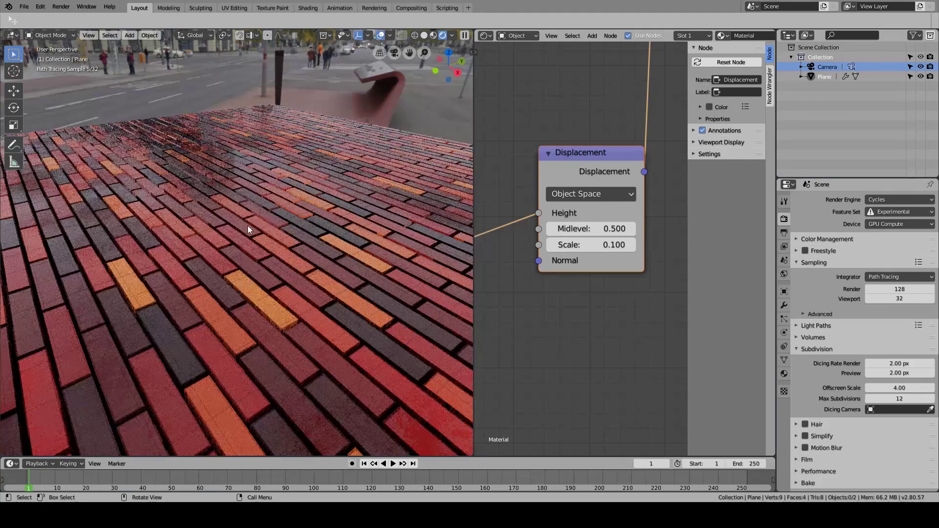
mouse_move(326, 180)
middle_down()
mouse_move(269, 306)
mouse_move(275, 247)
mouse_move(313, 225)
mouse_move(236, 310)
mouse_move(322, 224)
mouse_move(269, 178)
mouse_move(244, 336)
mouse_move(294, 248)
mouse_move(127, 259)
mouse_move(281, 293)
middle_up()
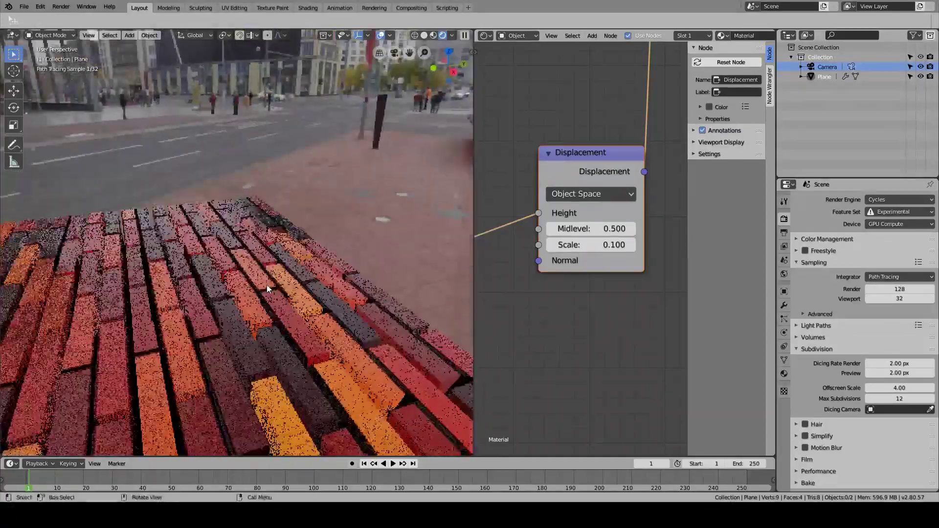
middle_drag(266, 285, 118, 469)
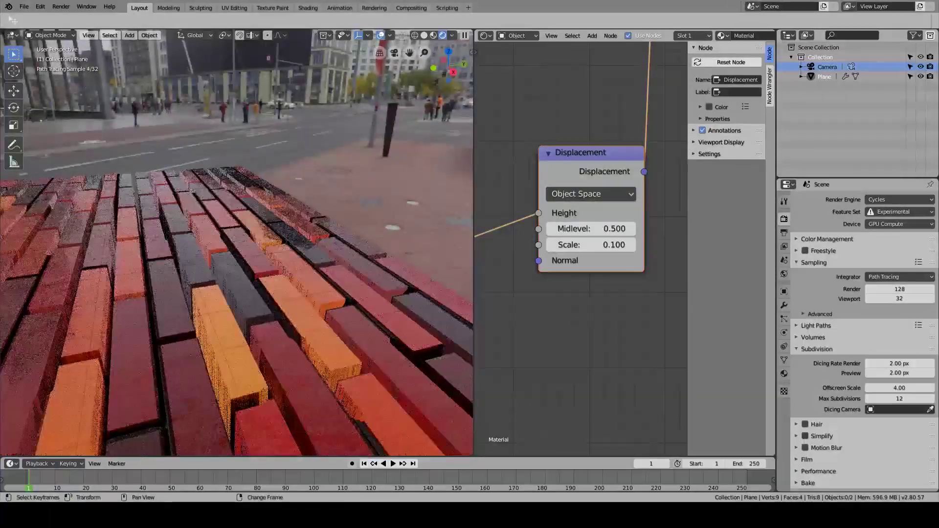
Return to the camera view and restart the rendered preview so the plane is diced again from the camera.
key(KP_0)
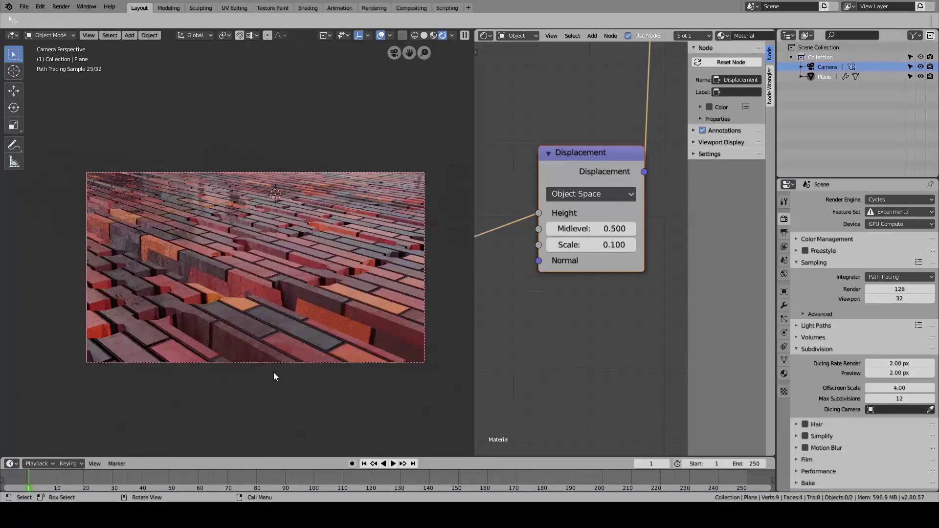
key(shift+z)
key(KP_0)
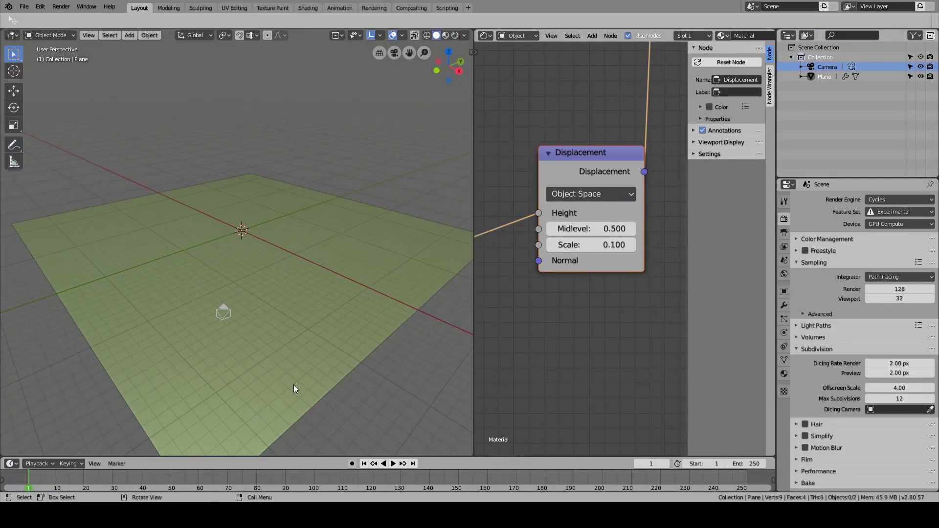
key(KP_0)
key(shift+z)
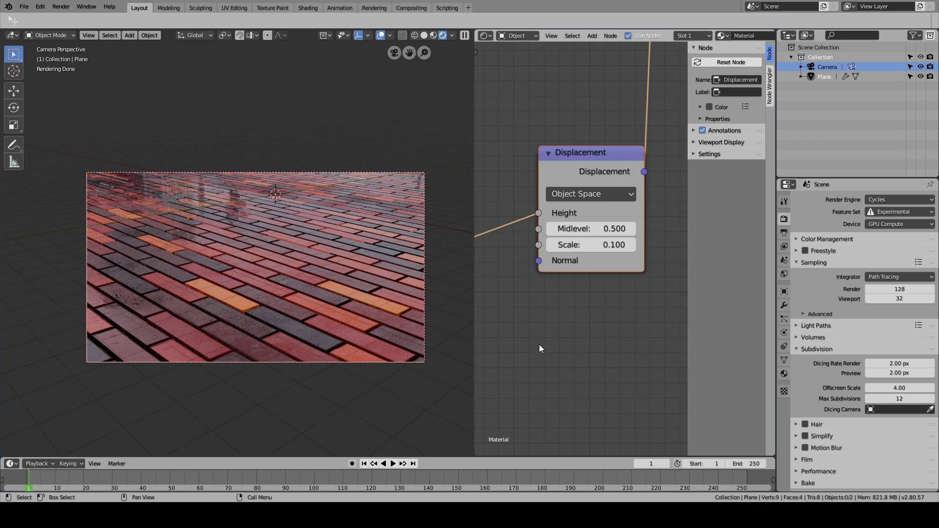
Check the plane's Subdivision Surface modifier settings and inspect the whole displaced plane from outside the camera.
click(784, 305)
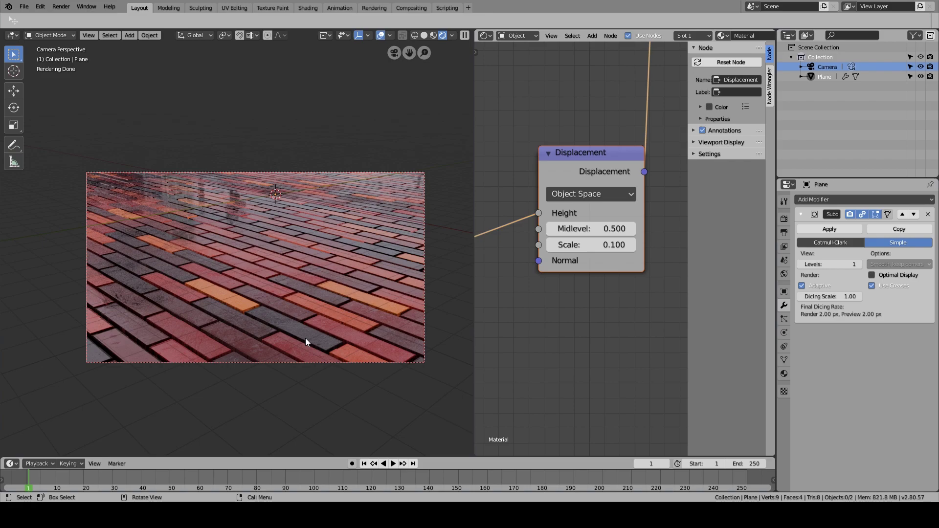
scroll(305, 336, down, 5)
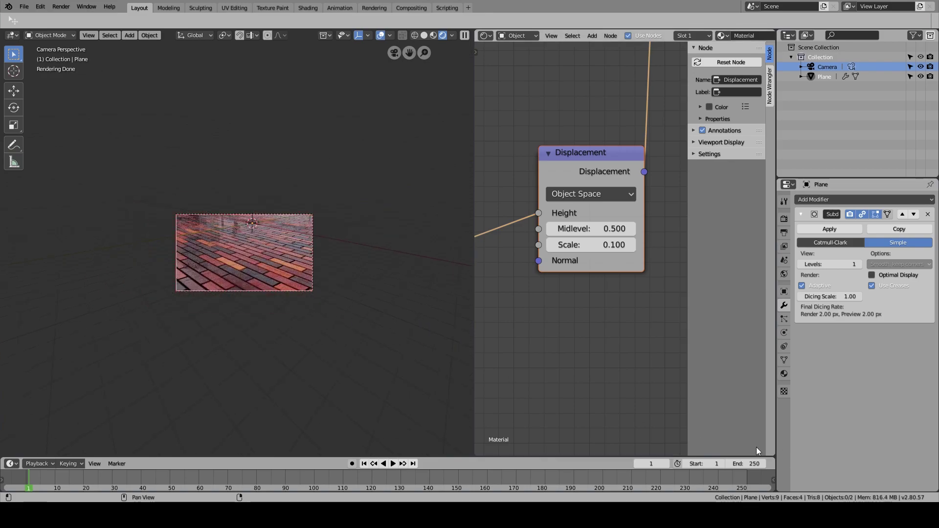
scroll(329, 295, up, 5)
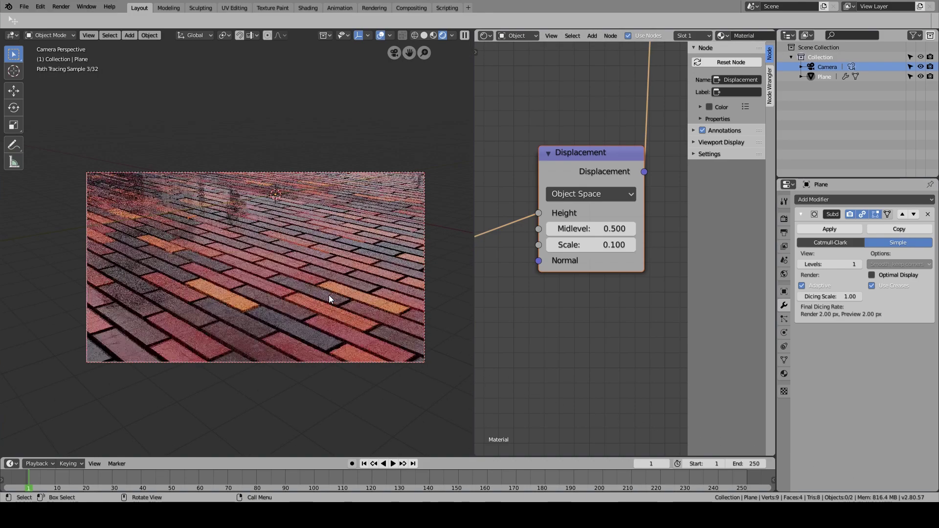
mouse_move(317, 320)
middle_down()
mouse_move(305, 331)
mouse_move(226, 276)
mouse_move(264, 298)
middle_up()
scroll(228, 281, up, 5)
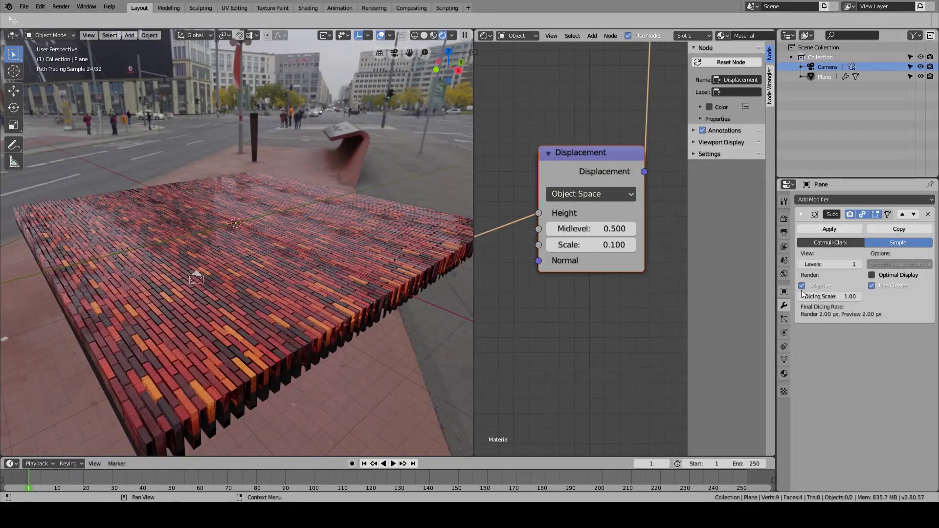
middle_drag(262, 350, 260, 354)
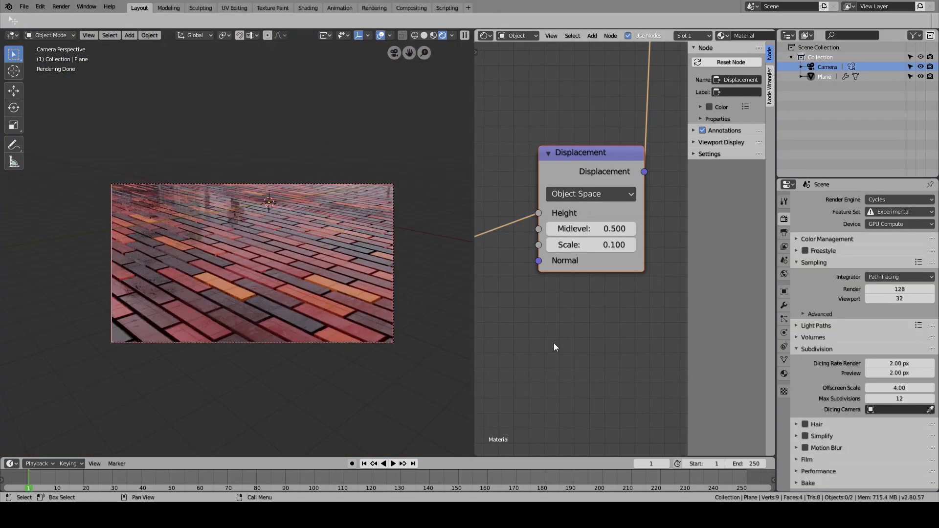
Set Max Subdivisions to 10 in the scene's subdivision render settings.
click(900, 399)
text(10)
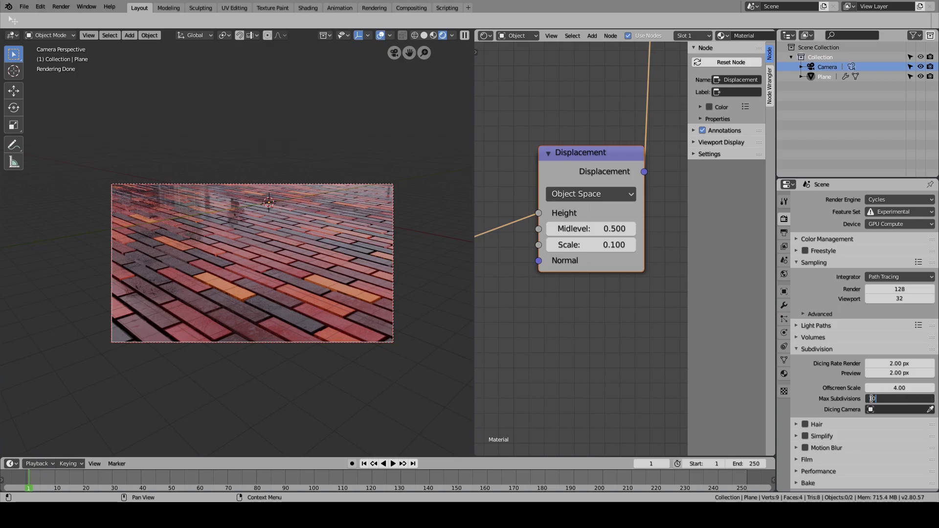
key(Return)
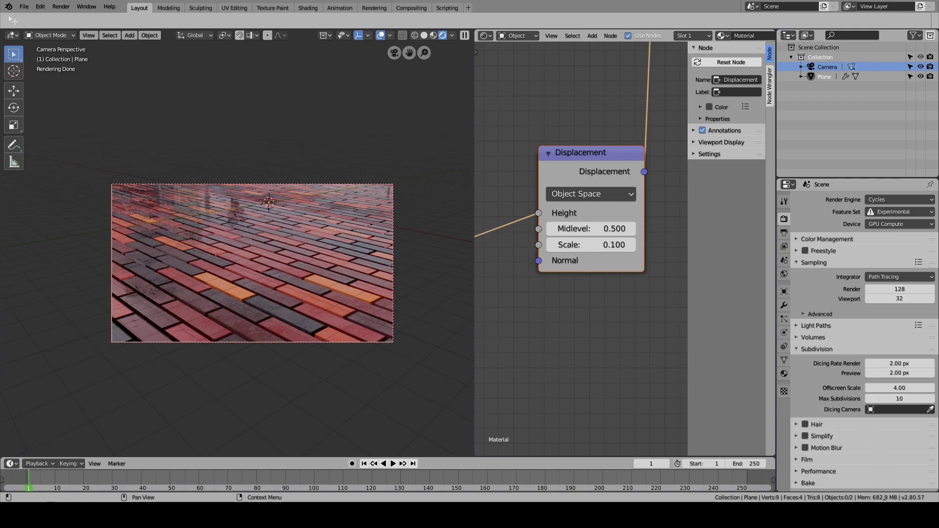
Try a Max Subdivisions value of 9 and restore it to 10.
click(869, 399)
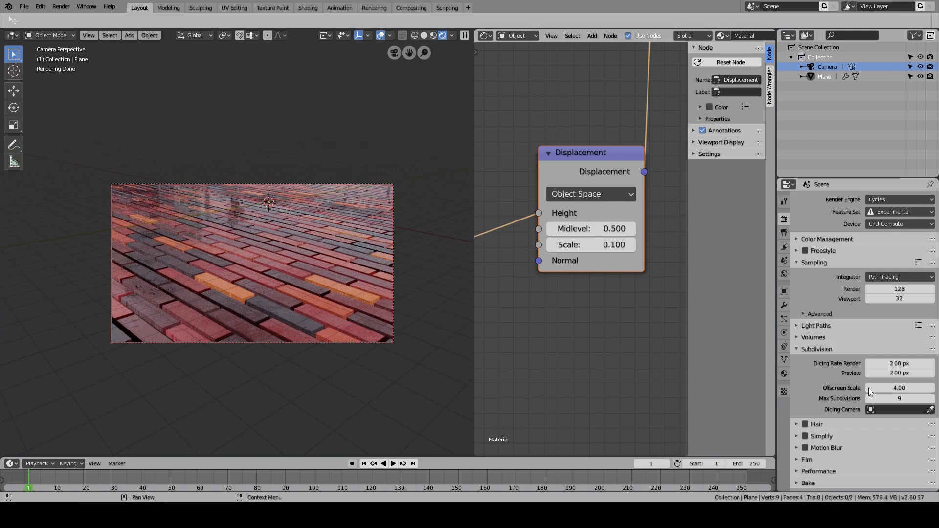
click(929, 399)
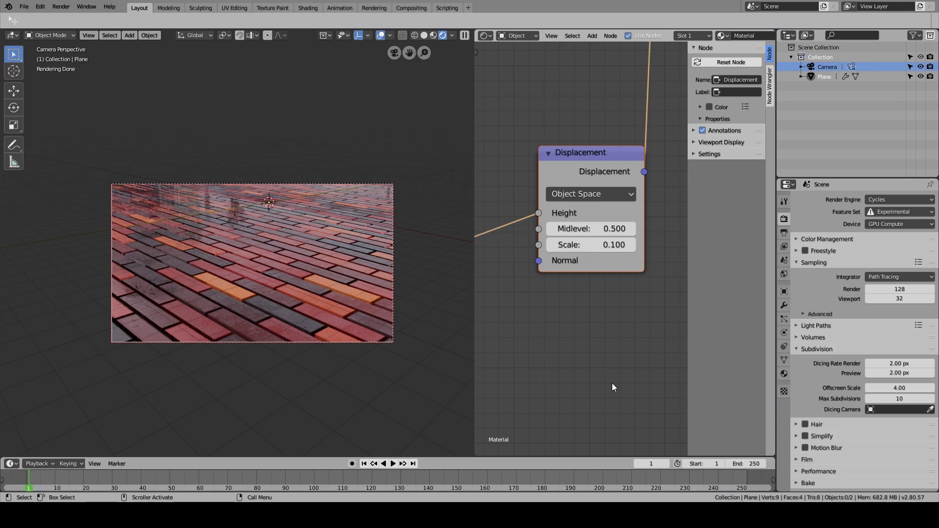
key(ctrl)
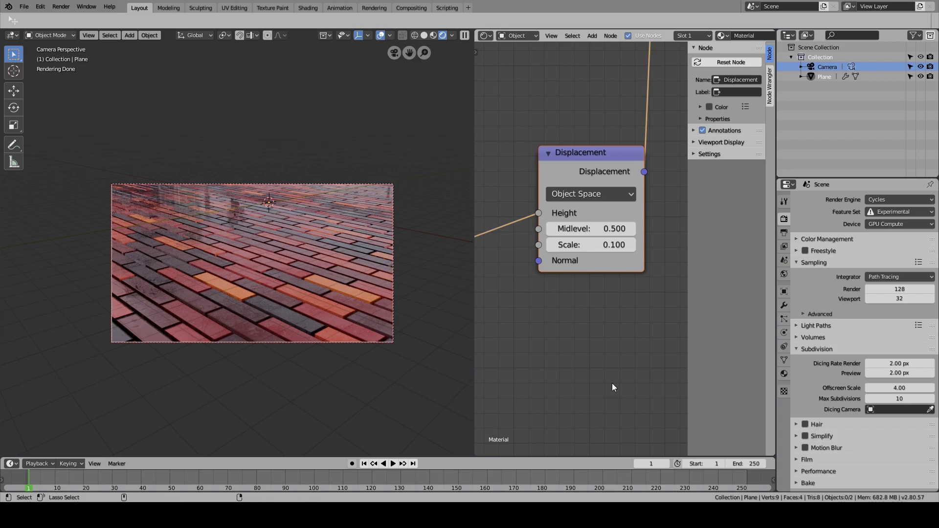